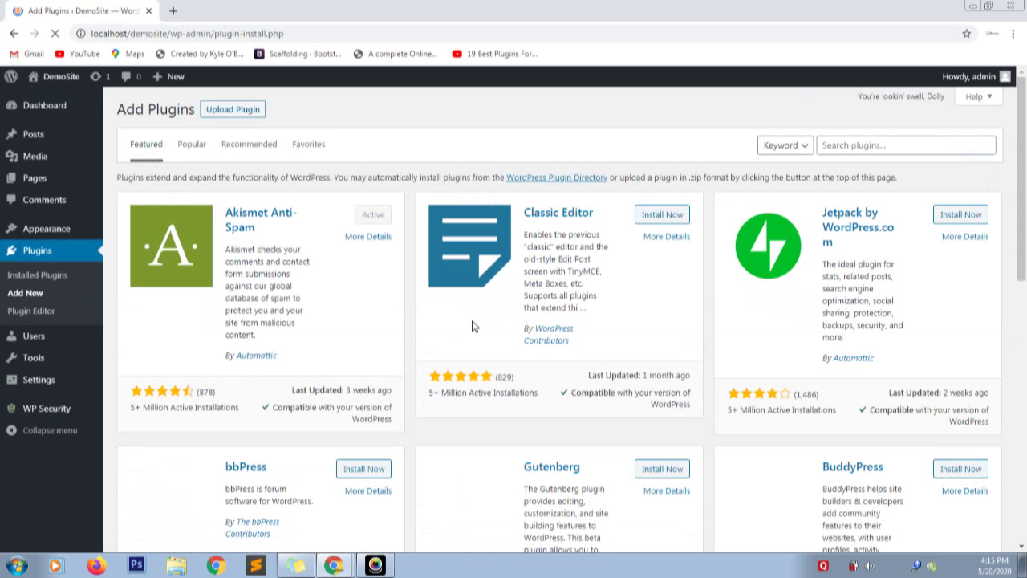
# - Search the plugin directory for "starter template"
pyautogui.click(849, 145)
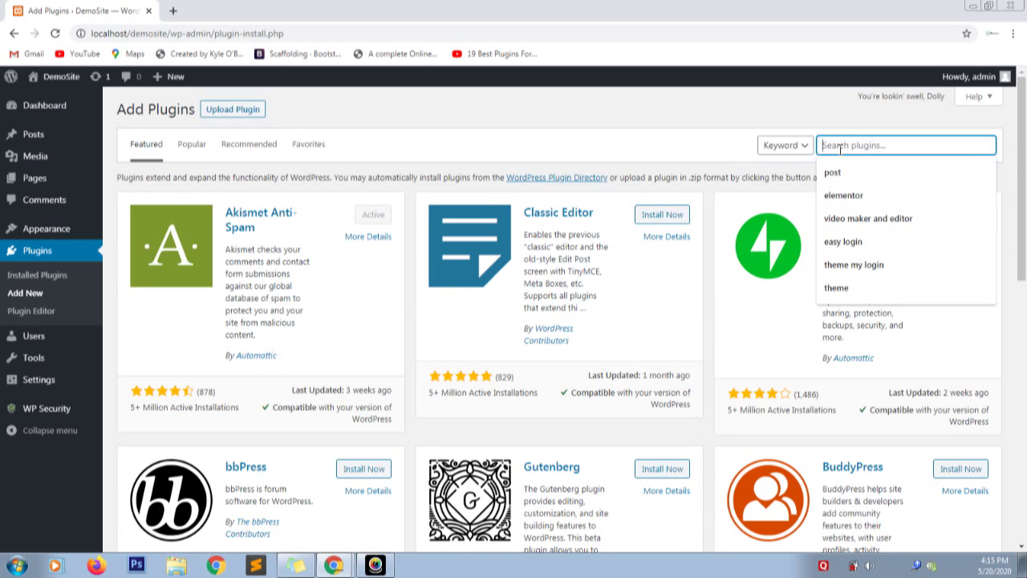
pyautogui.write('str')
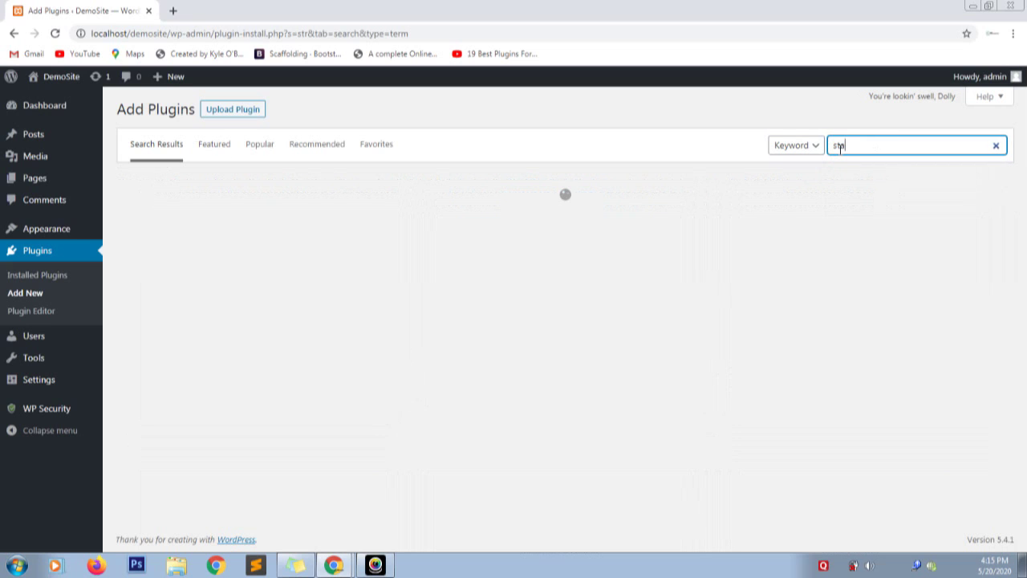
pyautogui.write('e')
pyautogui.press('BackSpace')
pyautogui.write('rter templ')
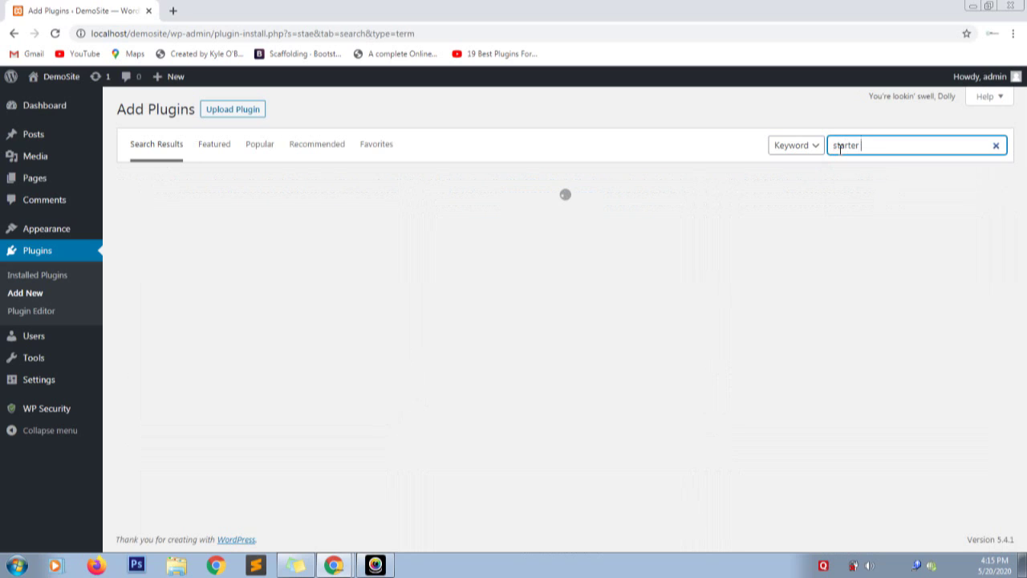
pyautogui.write('ate')
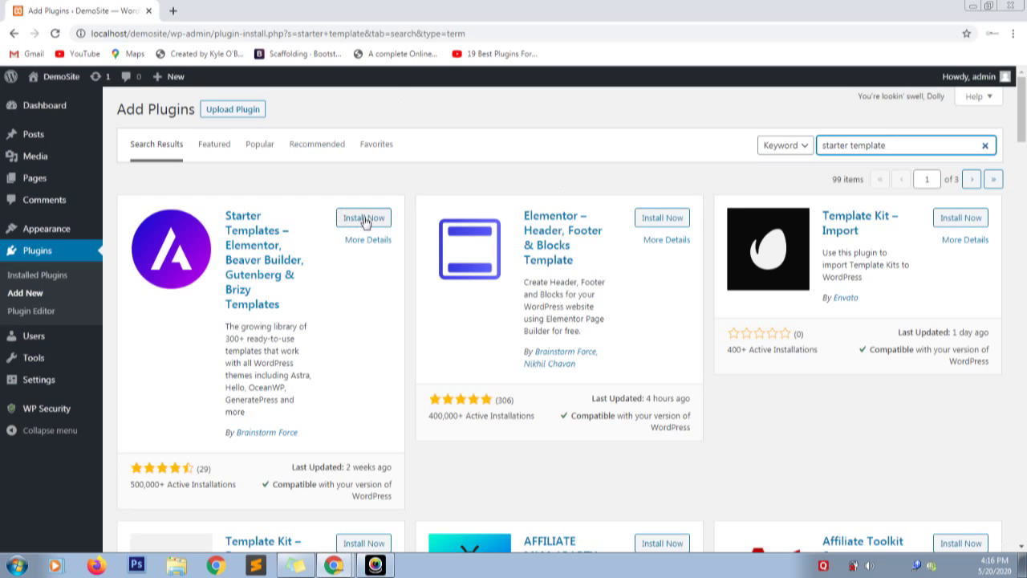
# - Install and activate the Starter Templates plugin by Brainstorm Force
pyautogui.click(350, 218)
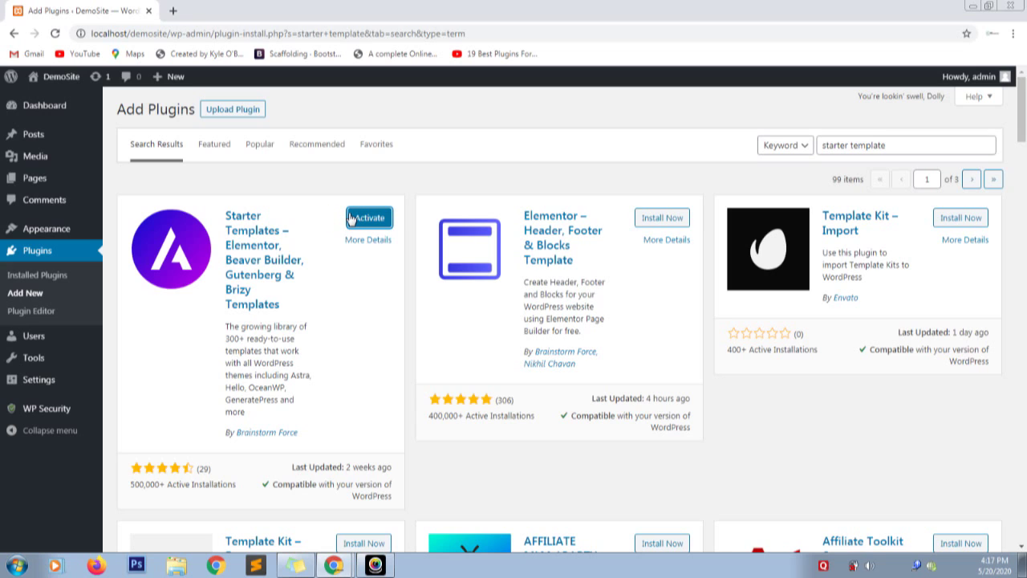
pyautogui.click(371, 218)
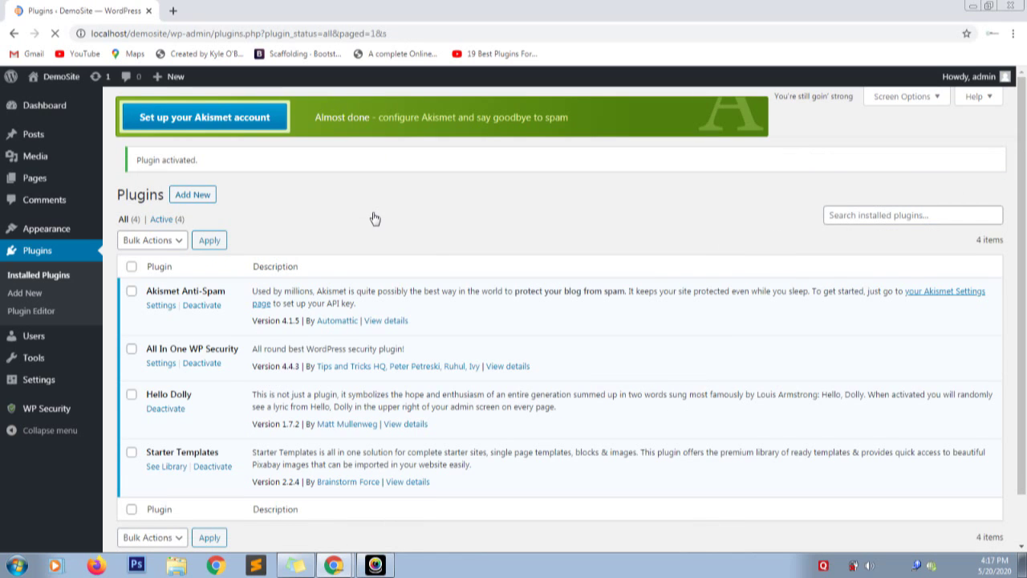
# - Open the Starter Templates library from the installed plugins and choose Gutenberg as the page builder
pyautogui.click(167, 477)
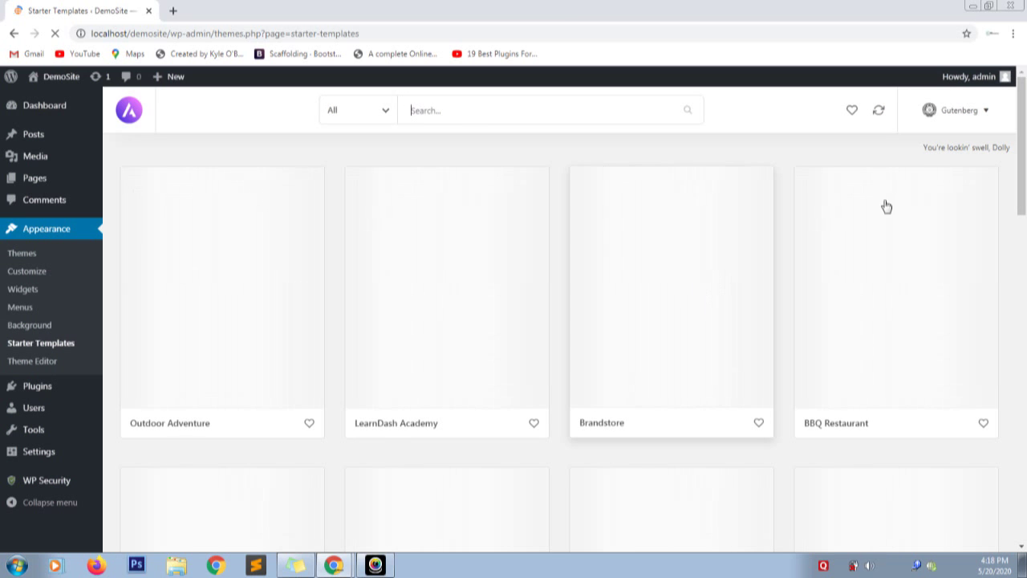
pyautogui.click(986, 112)
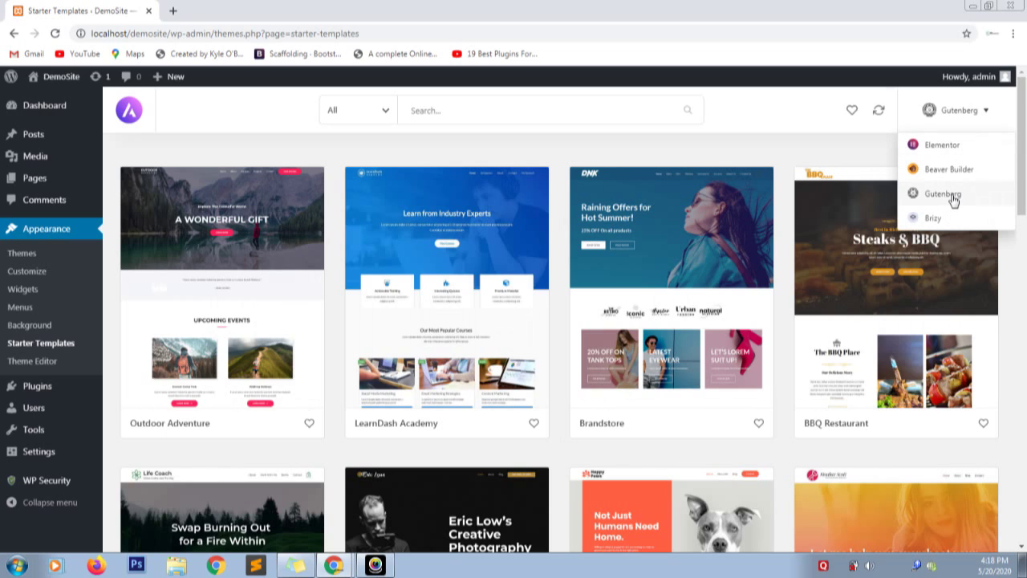
pyautogui.click(954, 199)
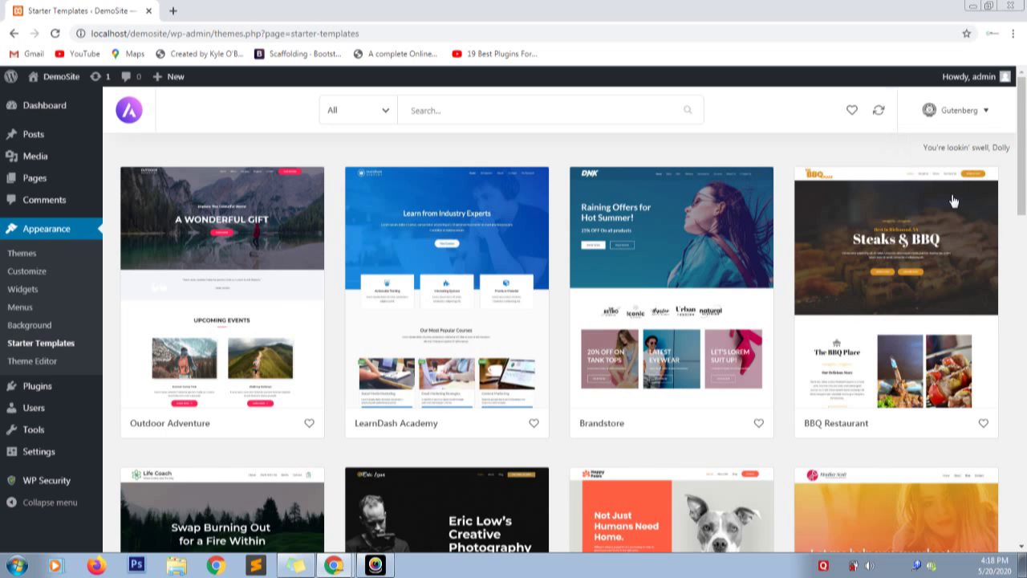
# - Try Beaver Builder as the page builder for the templates, and switch the library back to Gutenberg
pyautogui.click(972, 112)
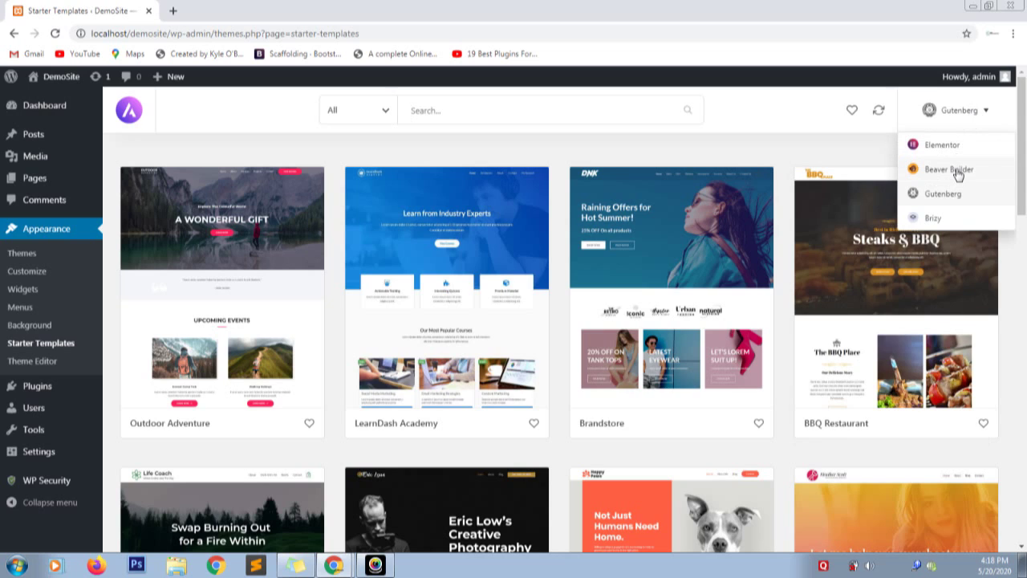
pyautogui.click(957, 172)
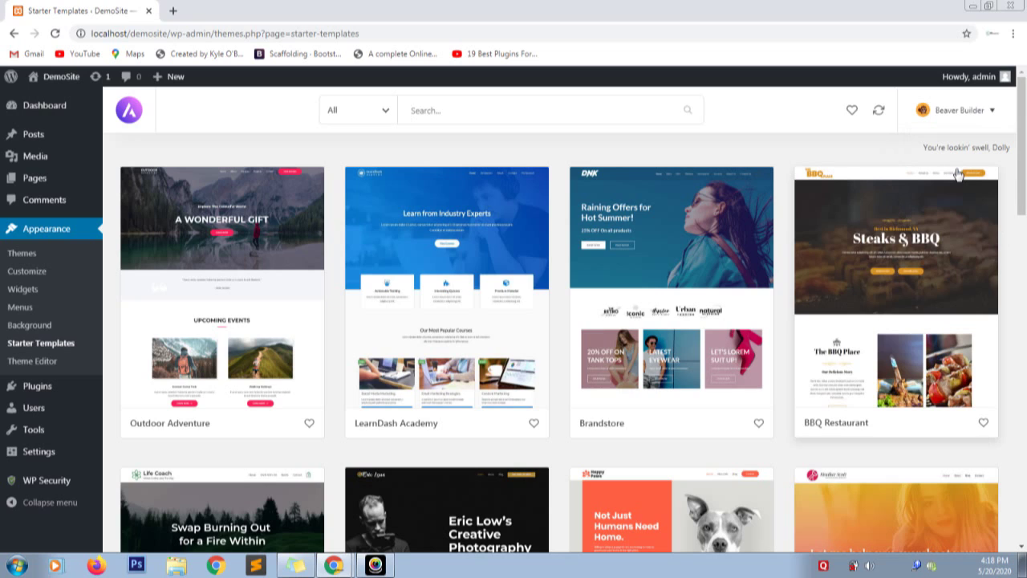
pyautogui.click(987, 113)
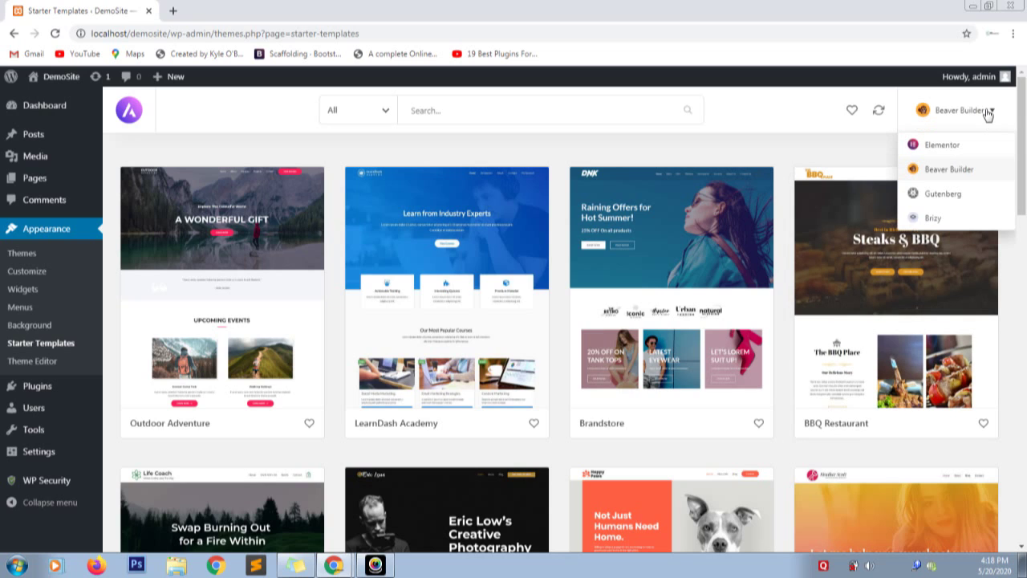
pyautogui.click(951, 200)
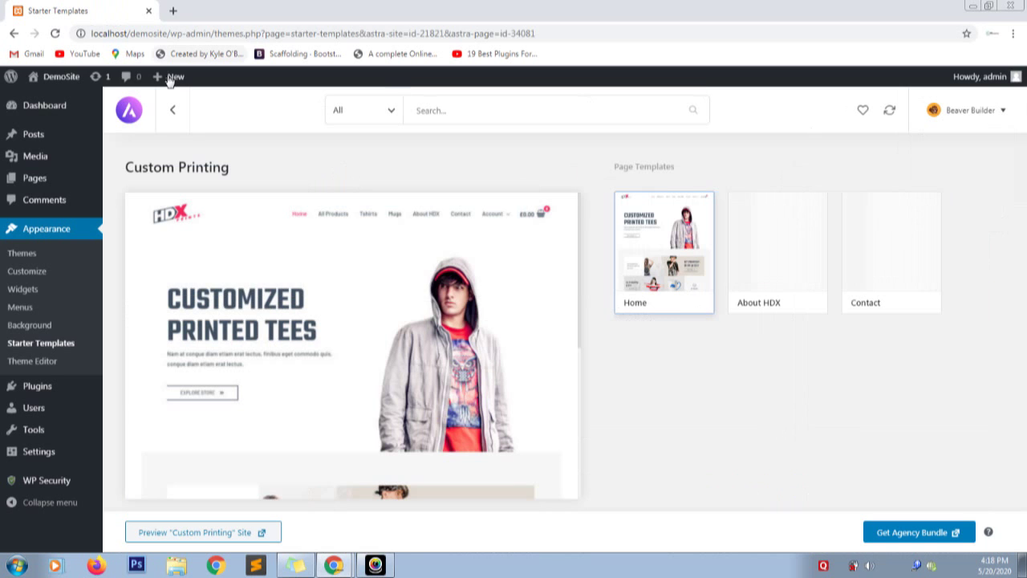
pyautogui.click(176, 112)
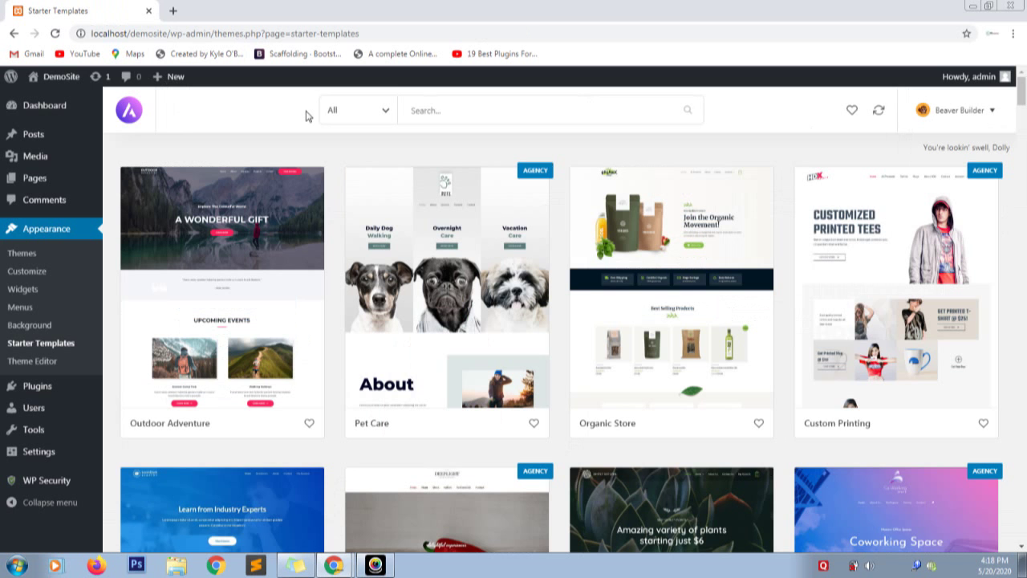
pyautogui.click(987, 117)
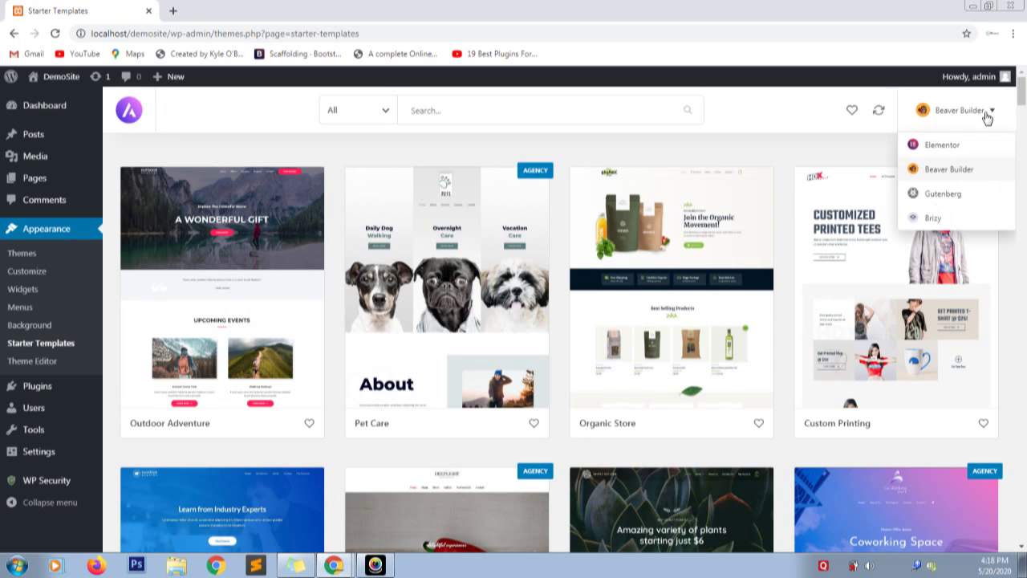
pyautogui.click(951, 193)
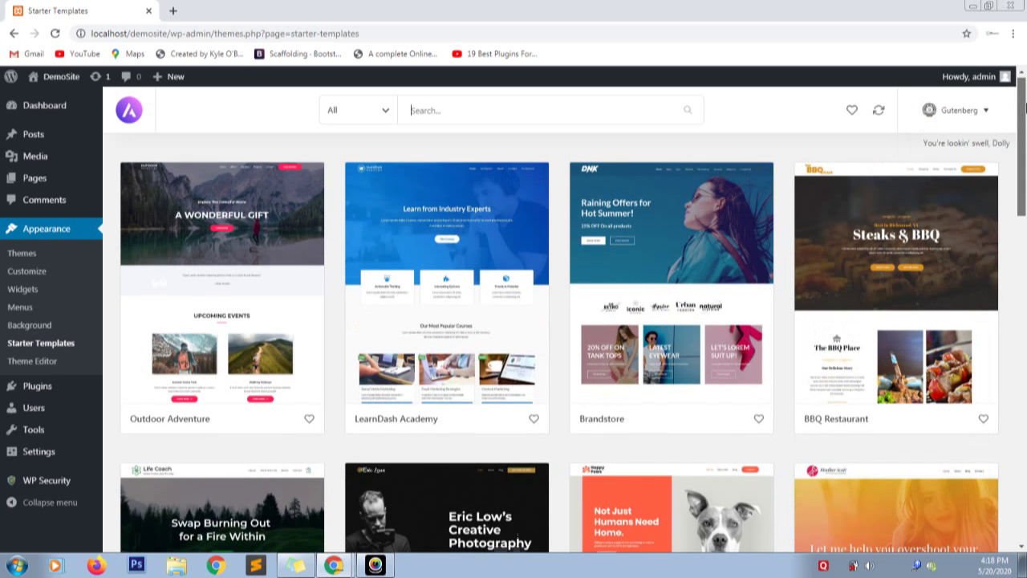
# - Browse the Gutenberg starter templates and open the Fashion & Lifestyle Blog template
pyautogui.scroll(-1, 1025, 134)
pyautogui.moveTo(1025, 135); pyautogui.dragTo(1025, 447)
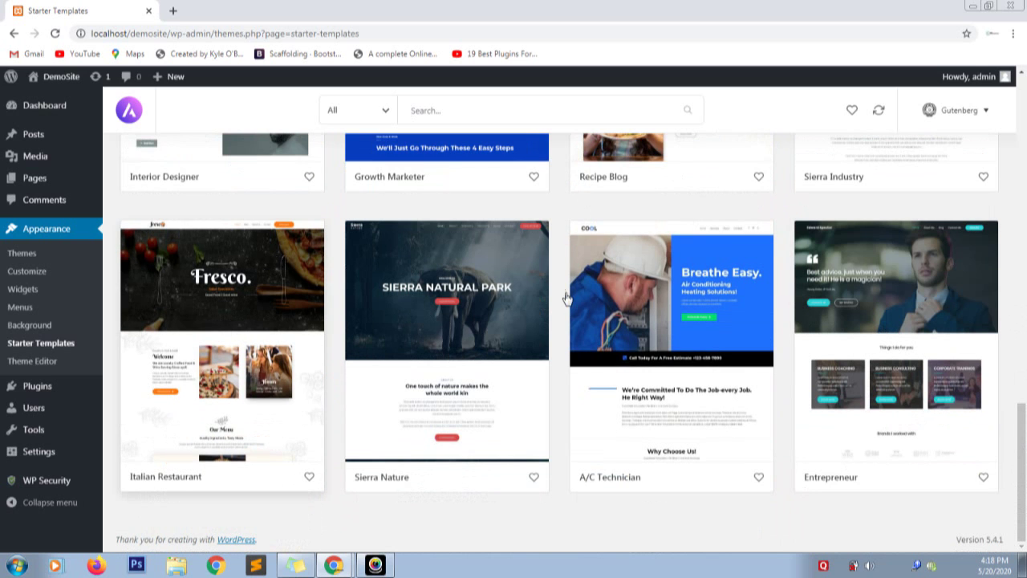
pyautogui.scroll(5, 903, 297)
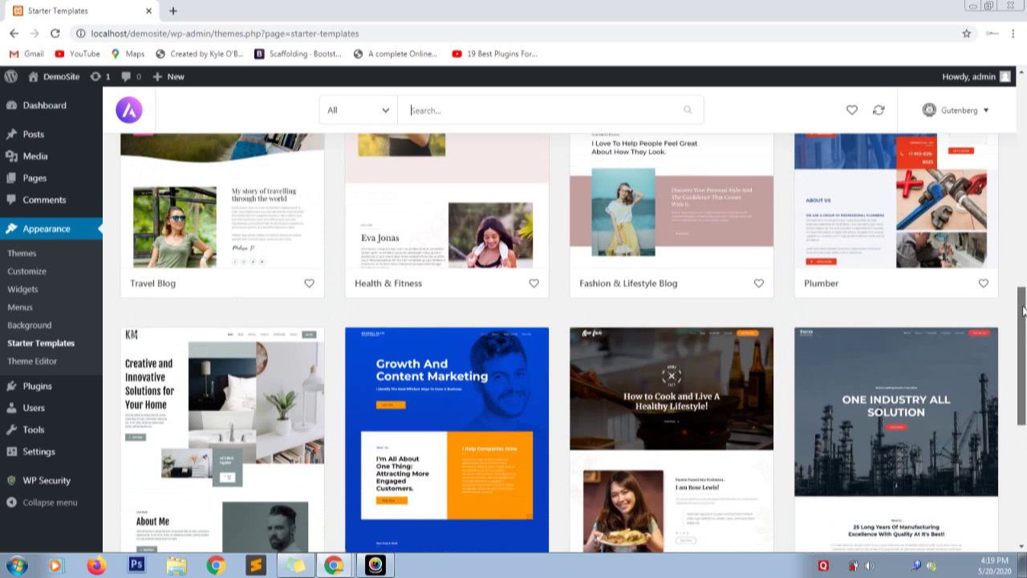
pyautogui.scroll(3, 1018, 286)
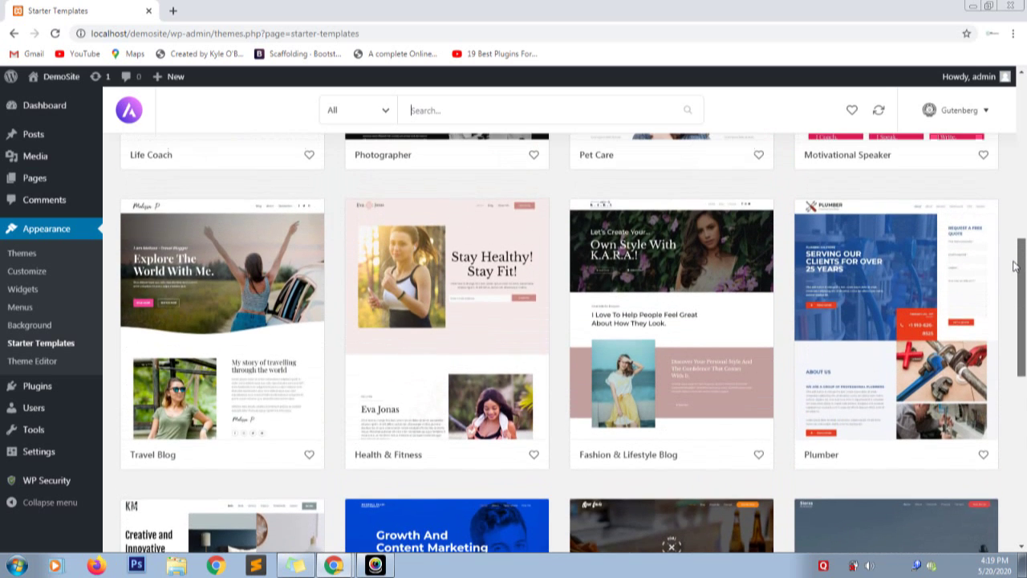
pyautogui.scroll(2, 1015, 259)
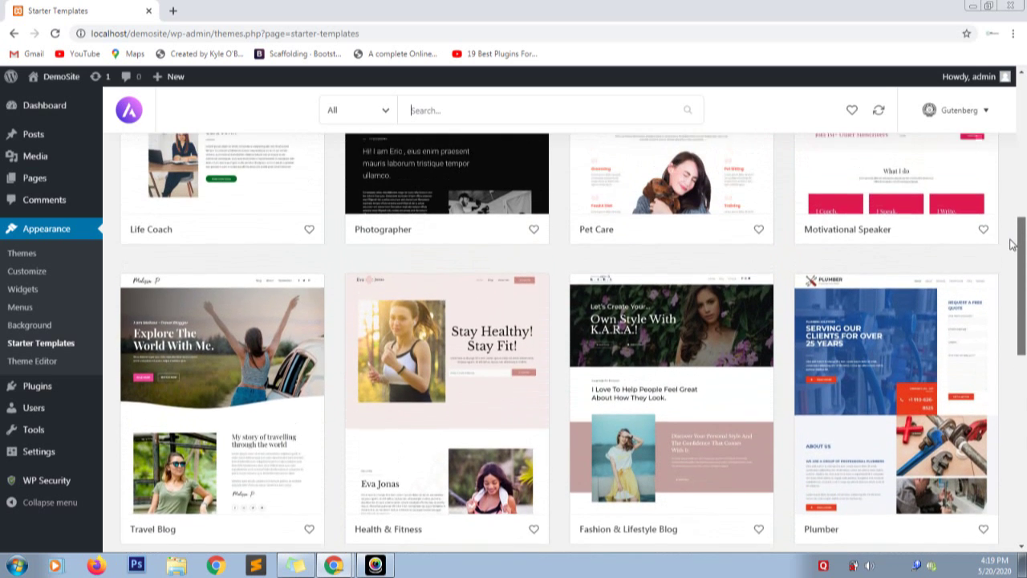
pyautogui.scroll(1, 1009, 227)
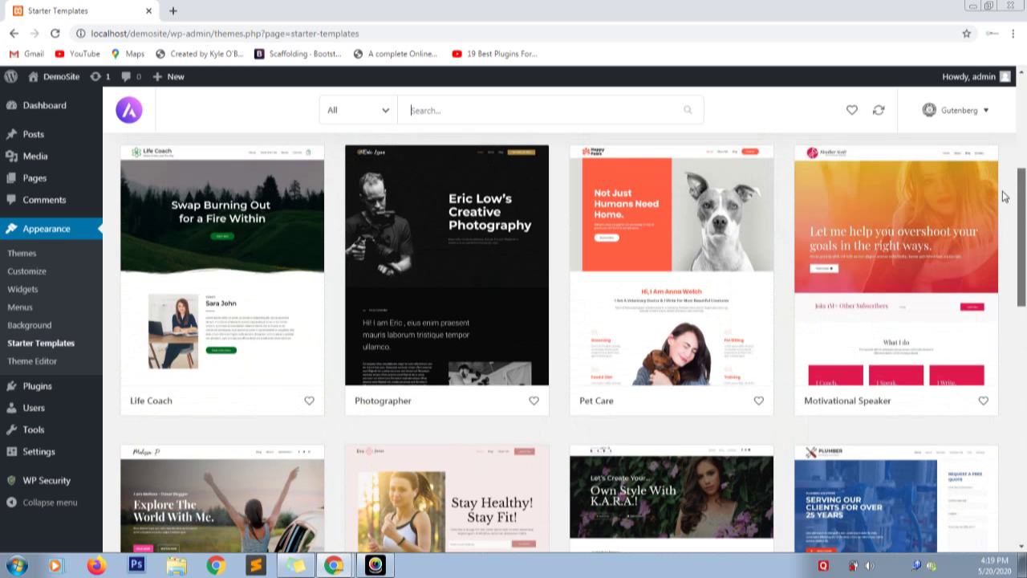
pyautogui.scroll(-2, 1007, 205)
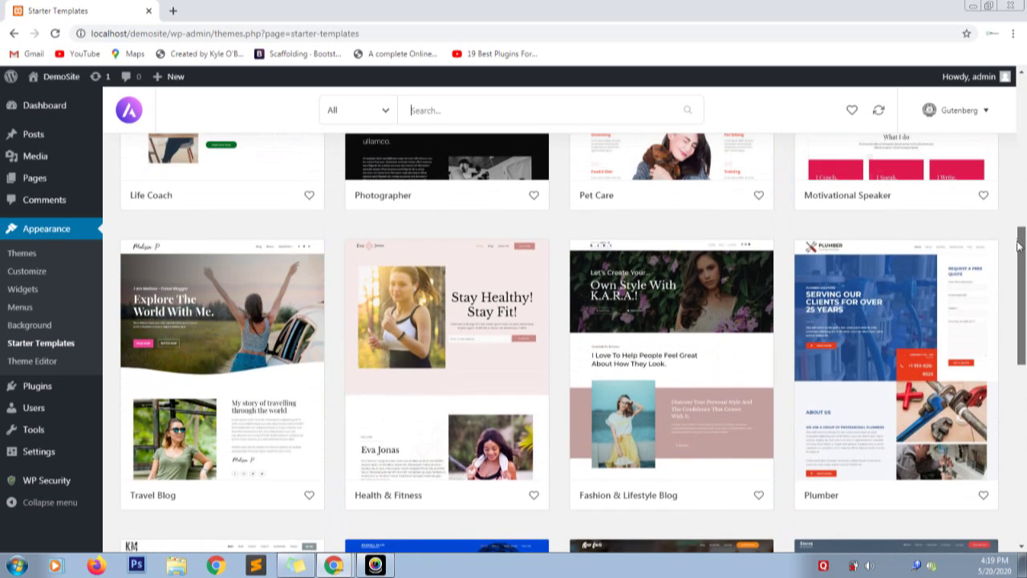
pyautogui.moveTo(1019, 246); pyautogui.dragTo(1020, 333)
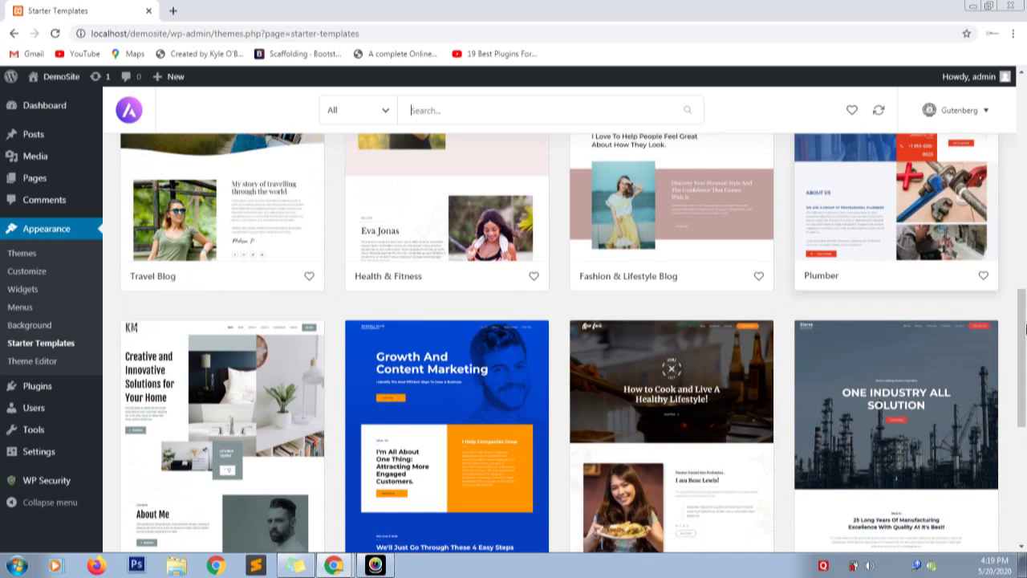
pyautogui.scroll(2, 760, 228)
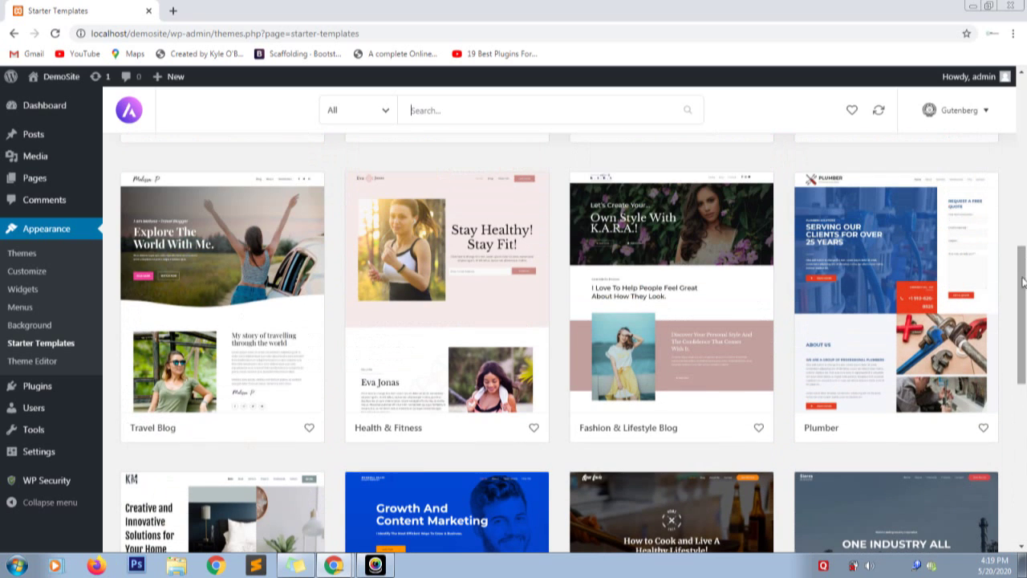
pyautogui.click(599, 237)
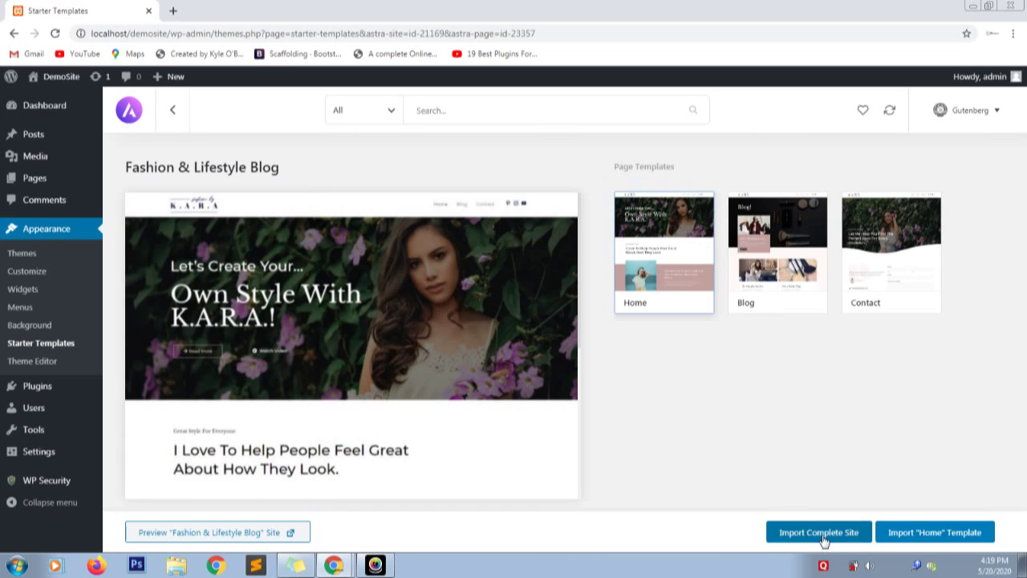
# - Preview the Fashion & Lifestyle Blog demo site, compare it with the current DemoSite front page, and look through its home page
pyautogui.click(278, 533)
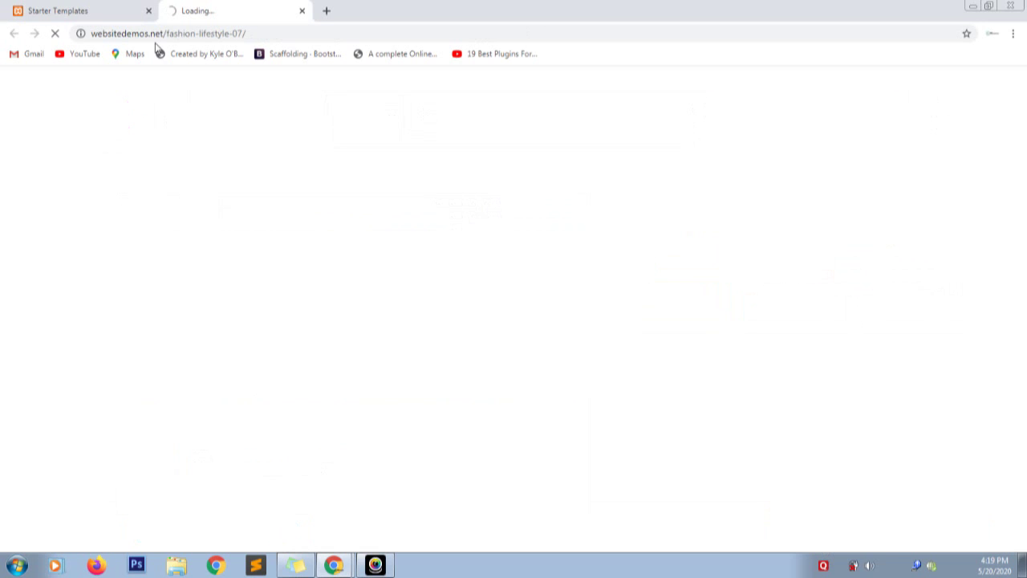
pyautogui.click(97, 7)
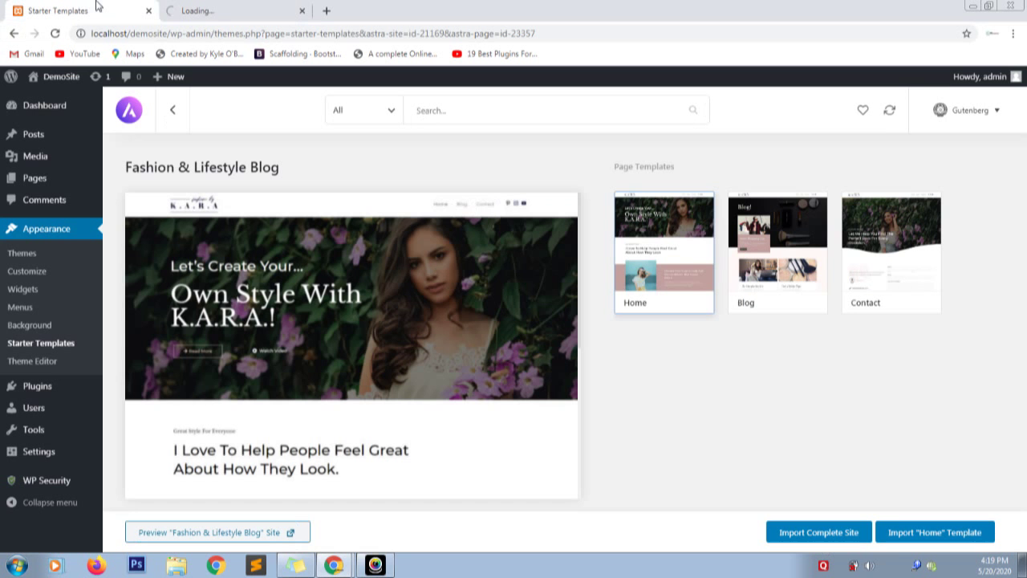
pyautogui.click(236, 7)
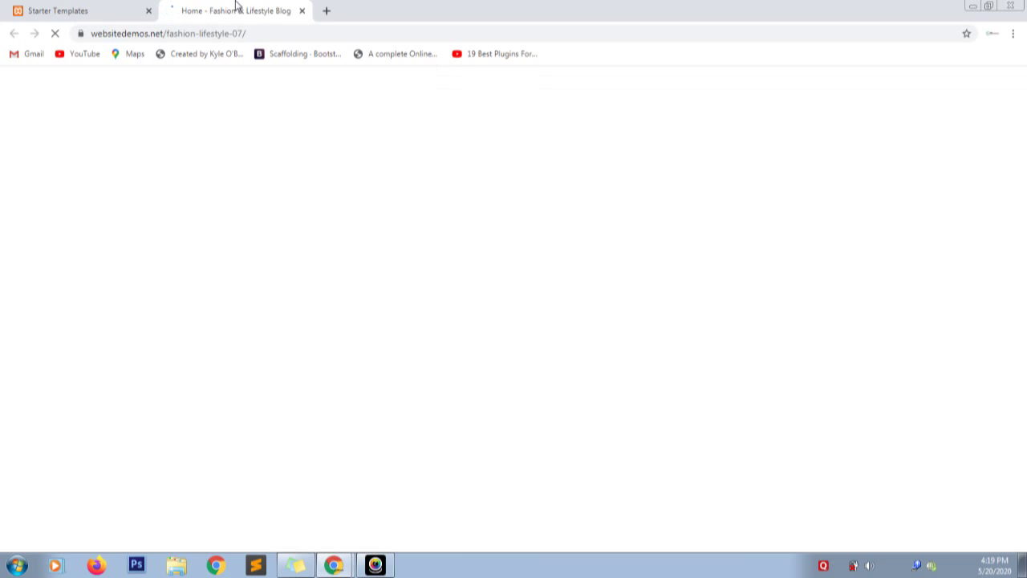
pyautogui.click(103, 6)
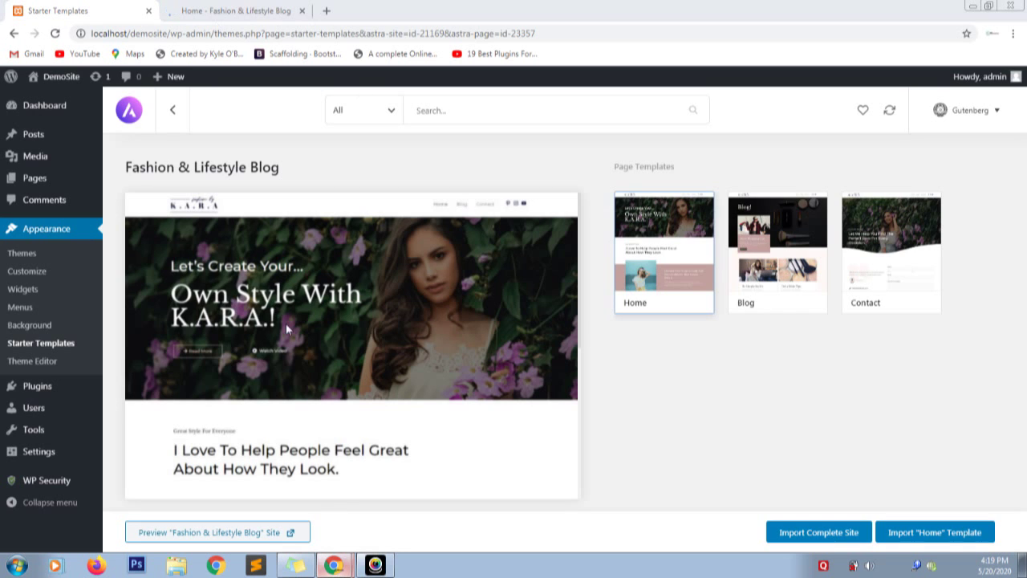
pyautogui.hotkey('alt', 'Tab')
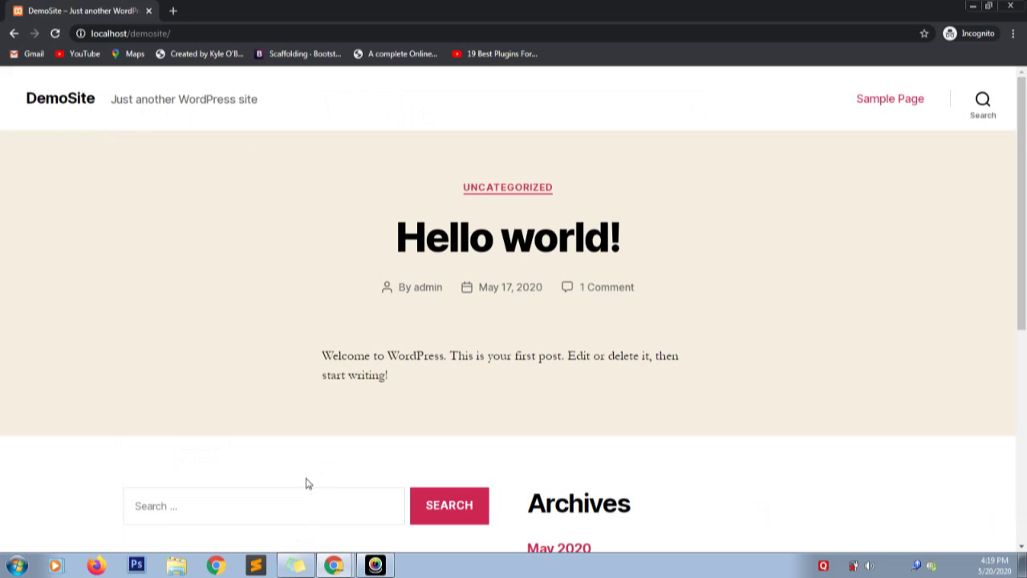
pyautogui.click(333, 565)
pyautogui.hotkey('alt', 'Tab')
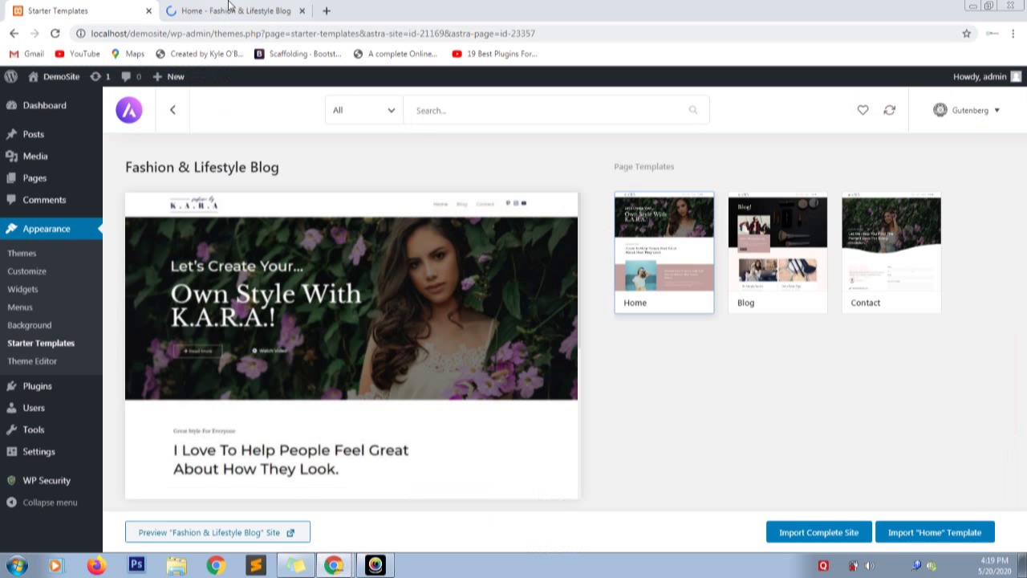
pyautogui.click(230, 7)
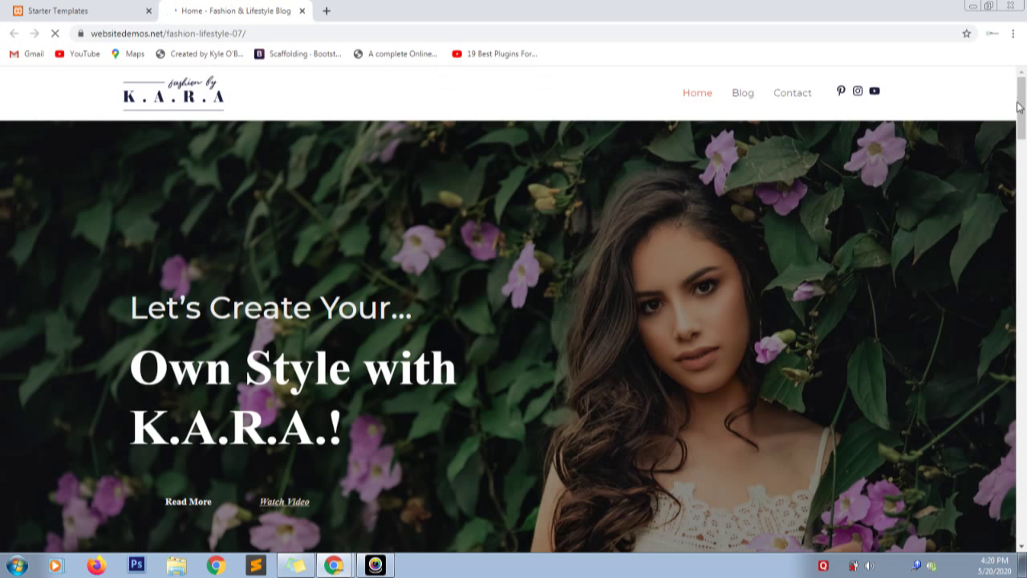
pyautogui.moveTo(1019, 107); pyautogui.dragTo(1022, 527)
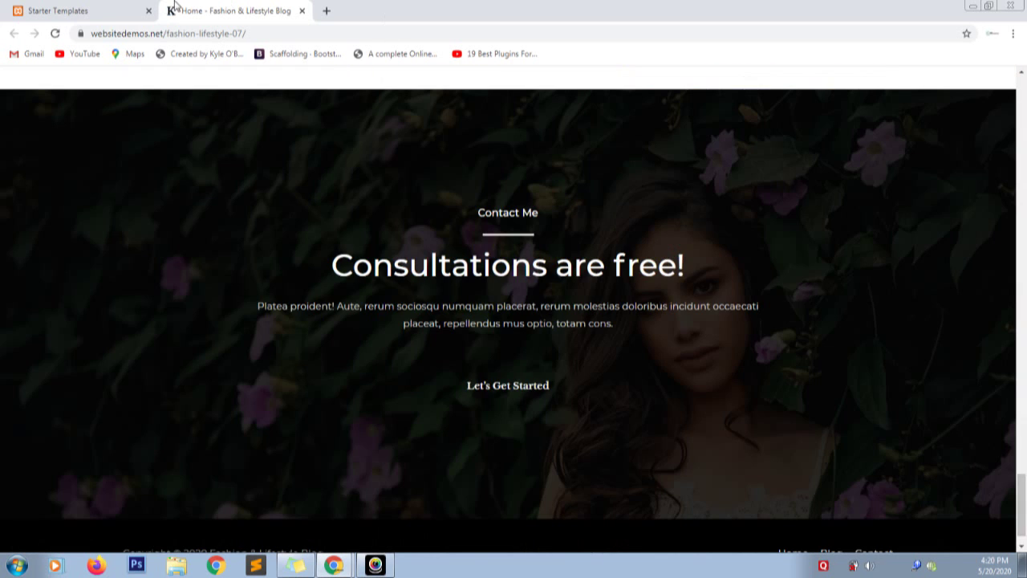
# - Import the complete Fashion & Lifestyle Blog site with the Astra theme, customizer settings, widgets, required plugins and content, without deleting the previously imported site
pyautogui.click(99, 8)
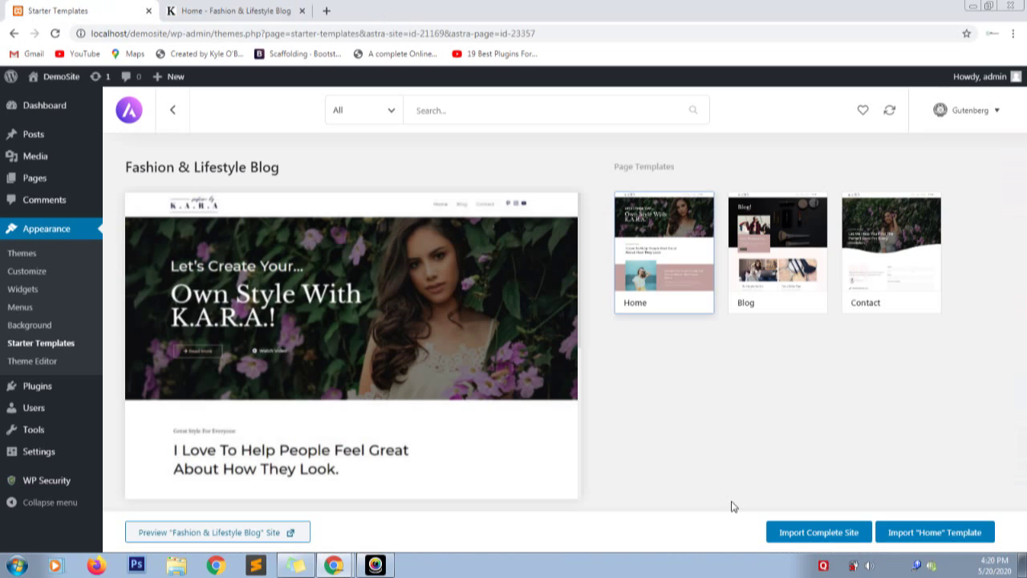
pyautogui.click(835, 536)
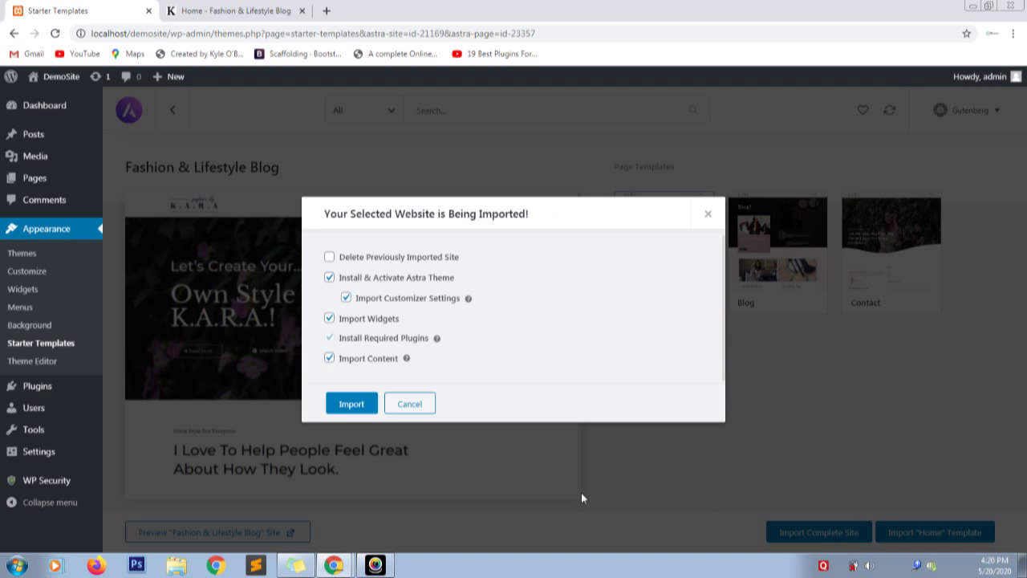
pyautogui.click(347, 402)
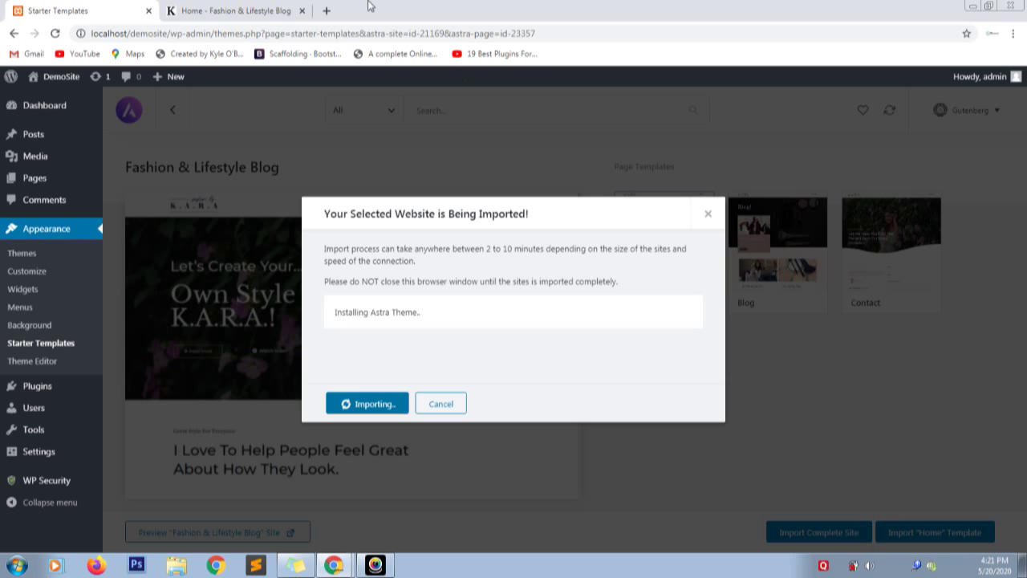
# - Look through the Fashion & Lifestyle Blog demo home page from its footer back up to the header
pyautogui.click(231, 5)
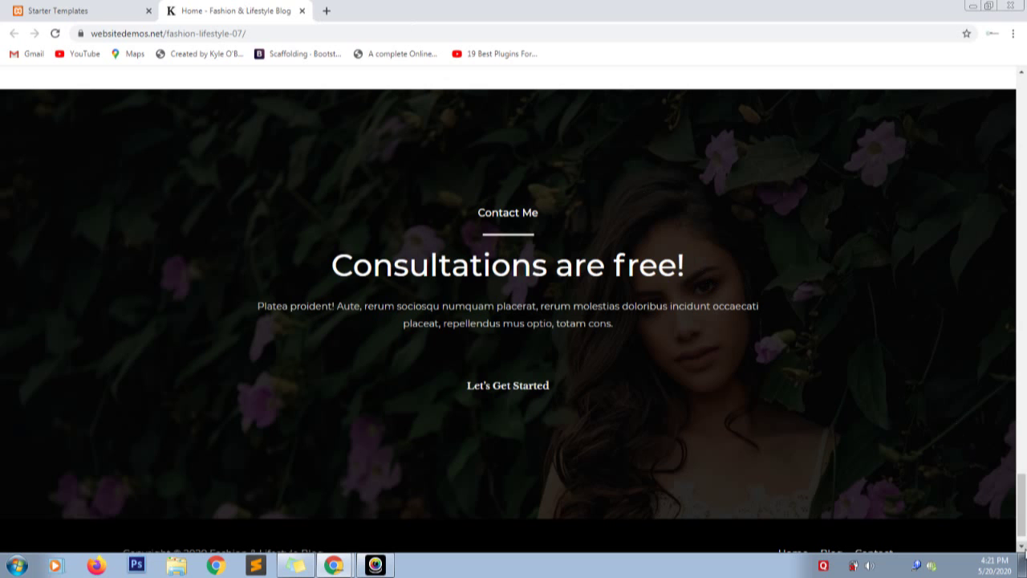
pyautogui.click(1022, 547)
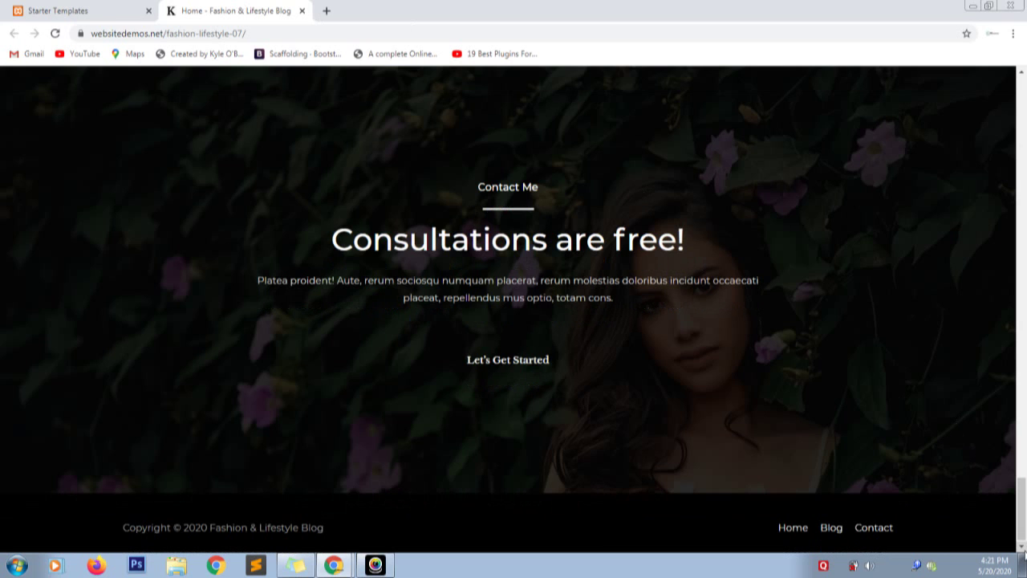
pyautogui.click(1022, 334)
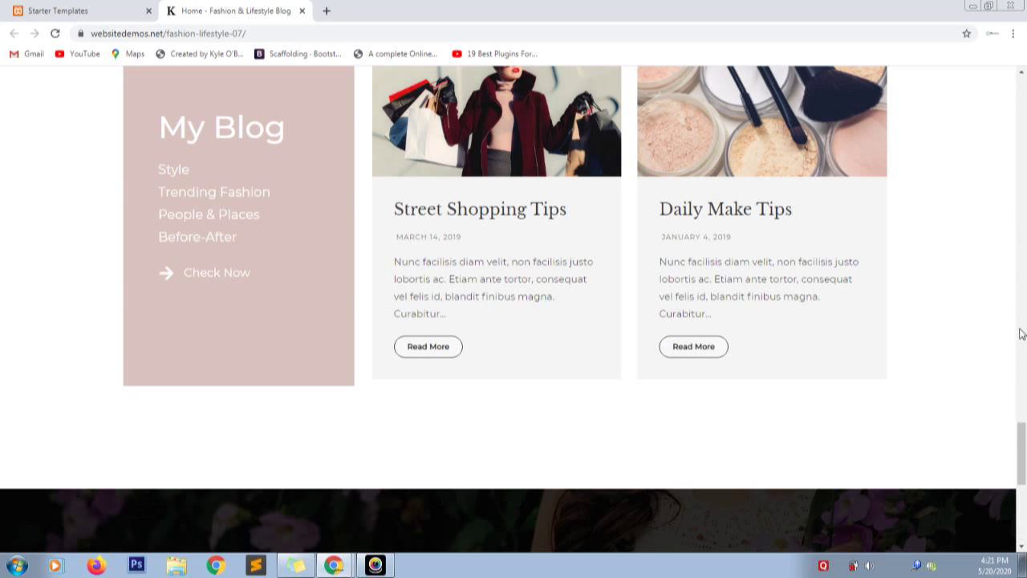
pyautogui.click(1025, 249)
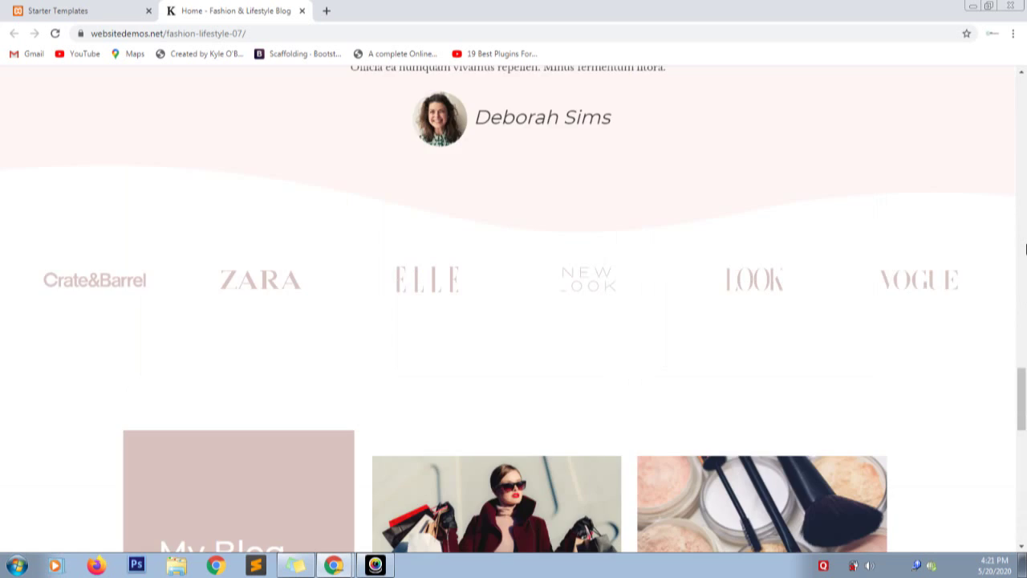
pyautogui.click(1026, 249)
pyautogui.click(1026, 249)
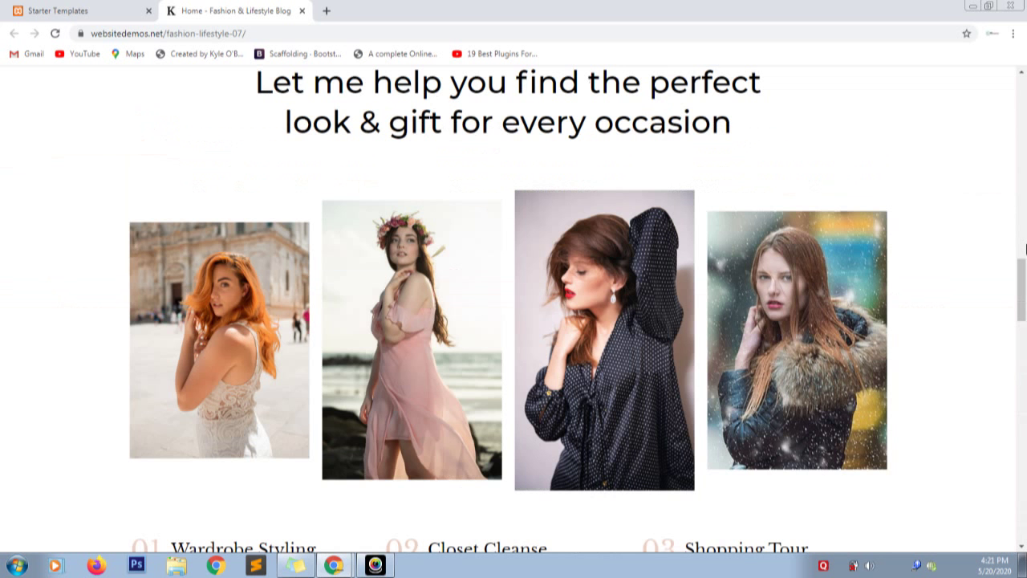
pyautogui.click(1021, 225)
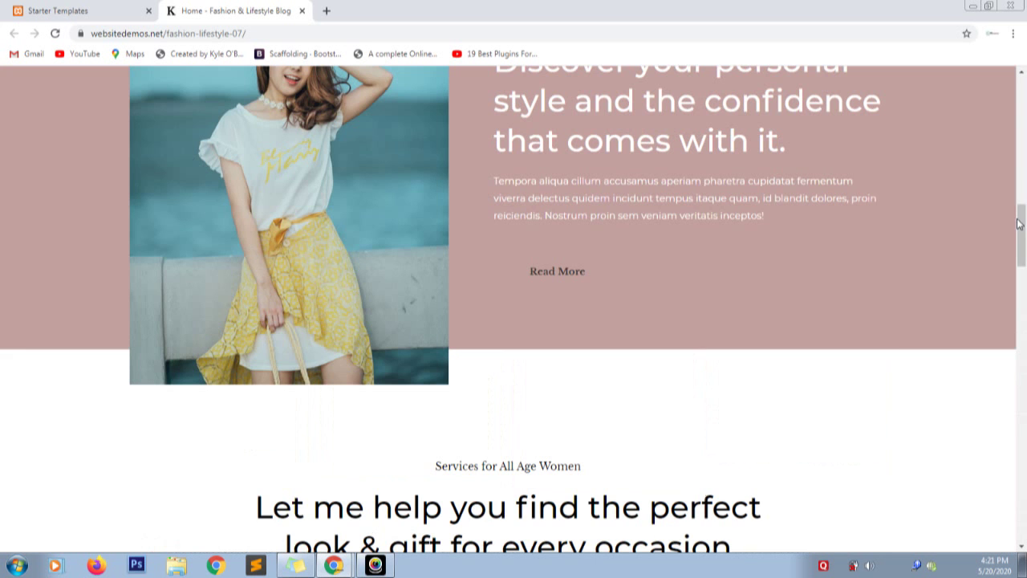
pyautogui.click(1025, 177)
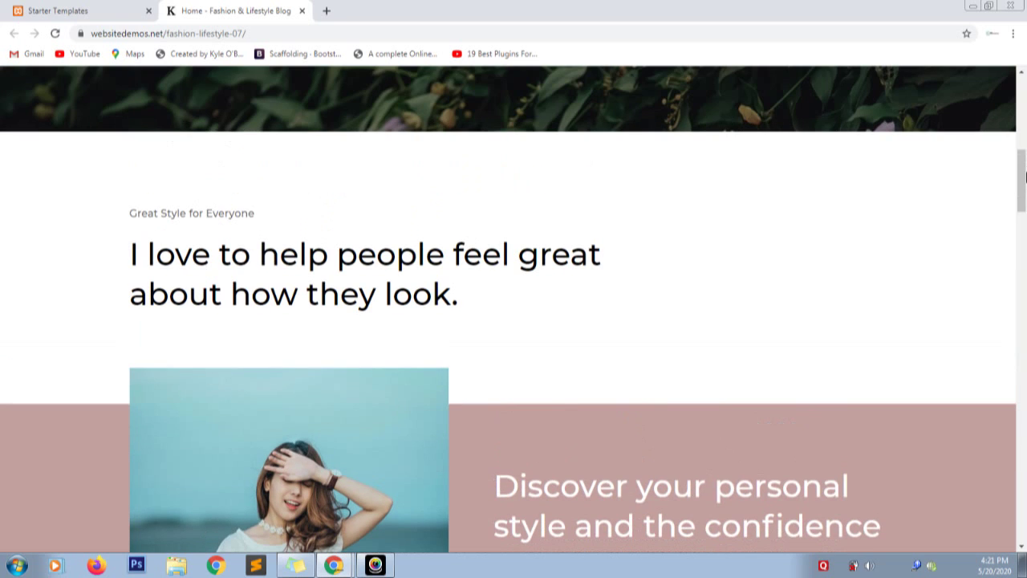
pyautogui.click(1025, 119)
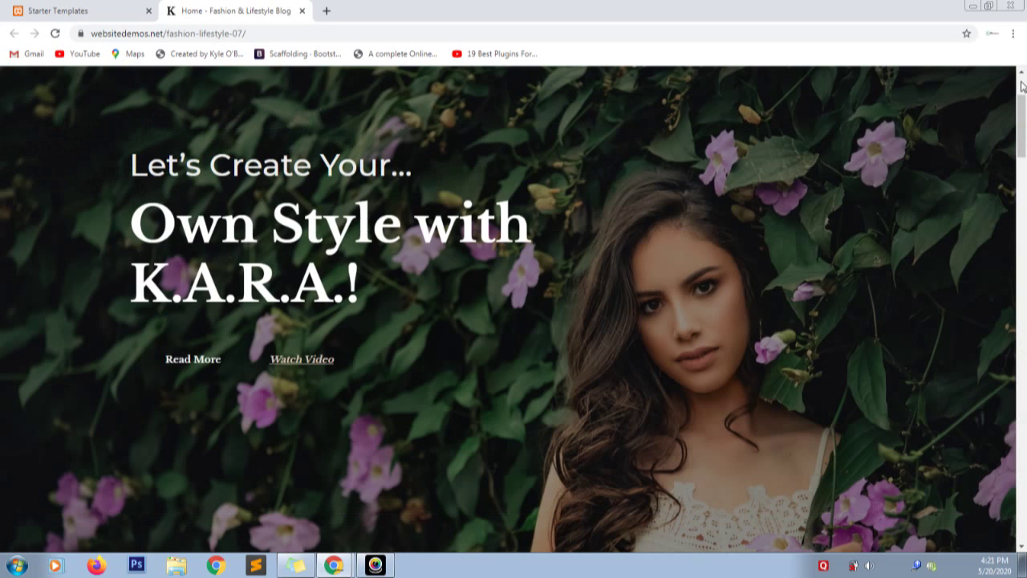
pyautogui.click(1023, 86)
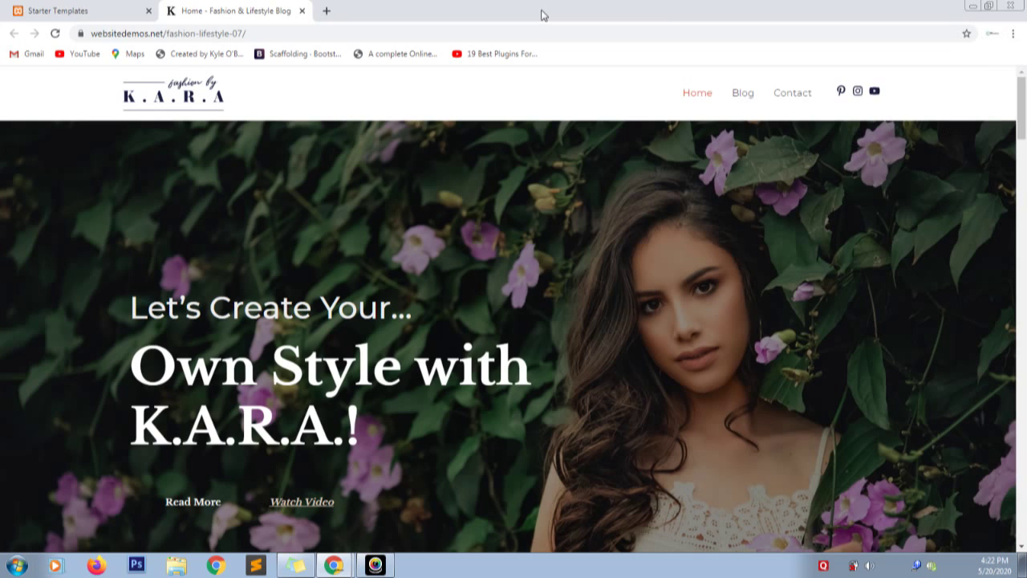
# - Open the demo site's Blog page, check on the import while it loads, and look through the page down to the footer
pyautogui.click(742, 95)
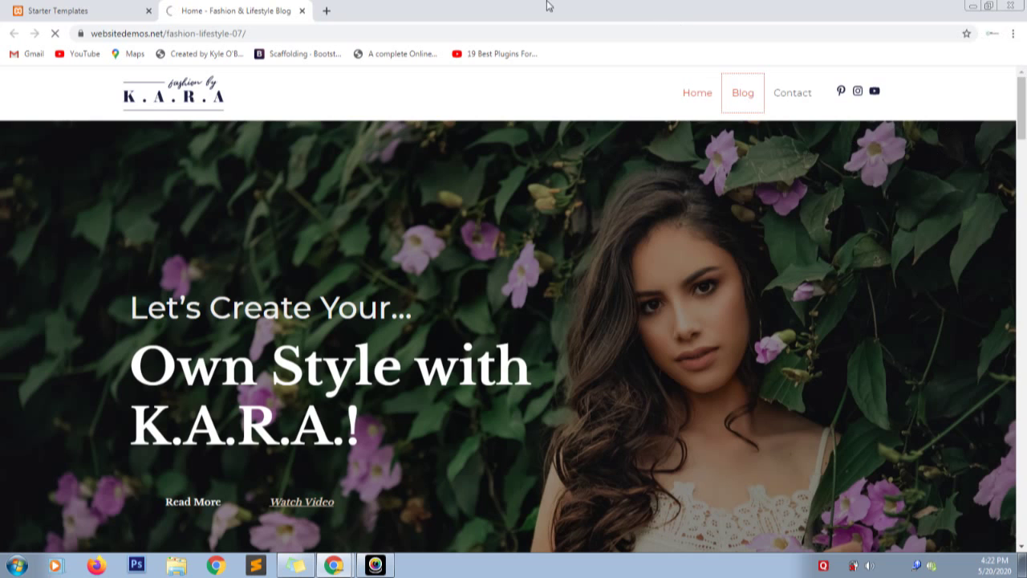
pyautogui.click(88, 8)
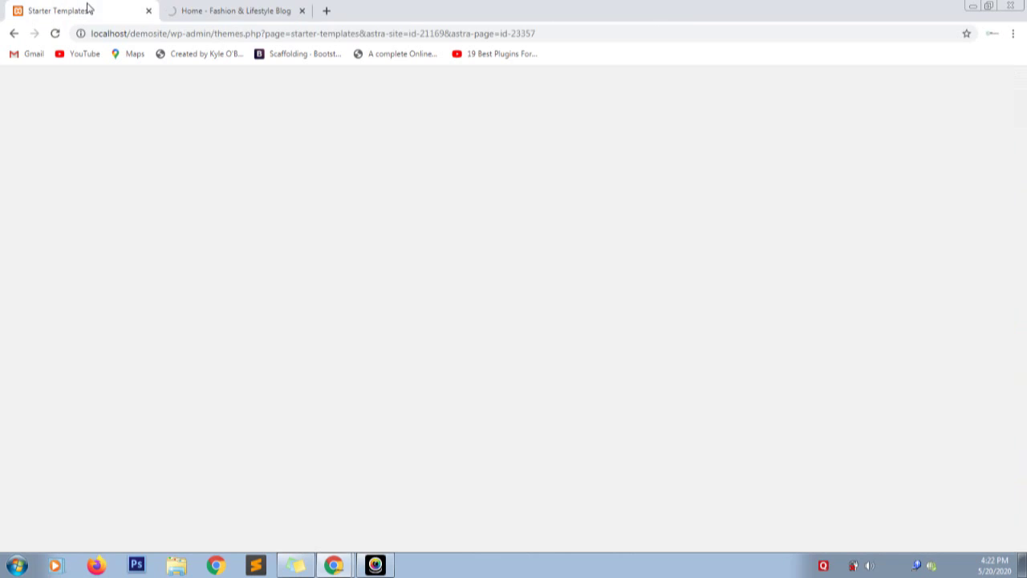
pyautogui.click(212, 12)
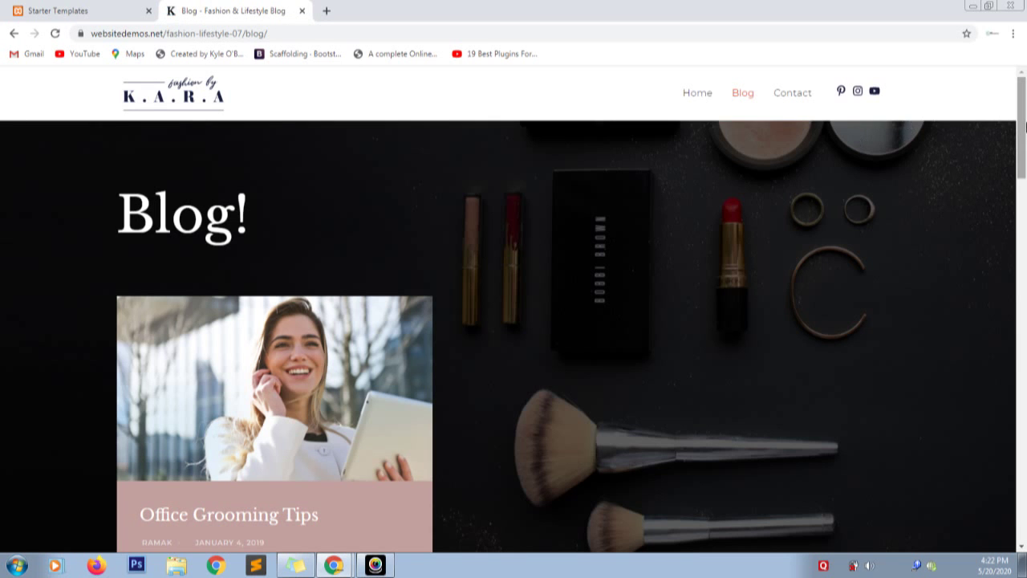
pyautogui.moveTo(1024, 128); pyautogui.dragTo(1025, 534)
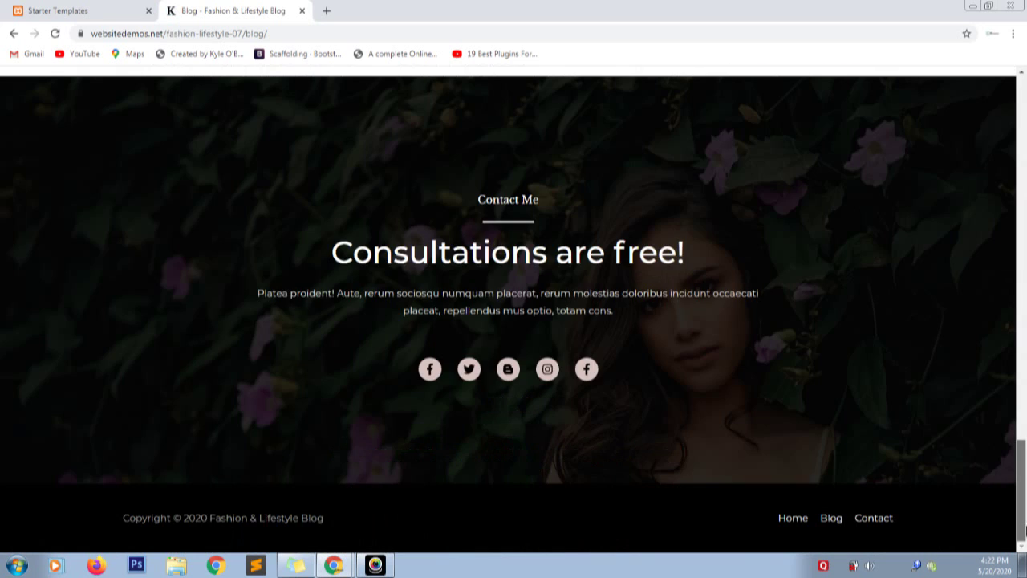
pyautogui.scroll(9, 1014, 273)
pyautogui.scroll(15, 1014, 273)
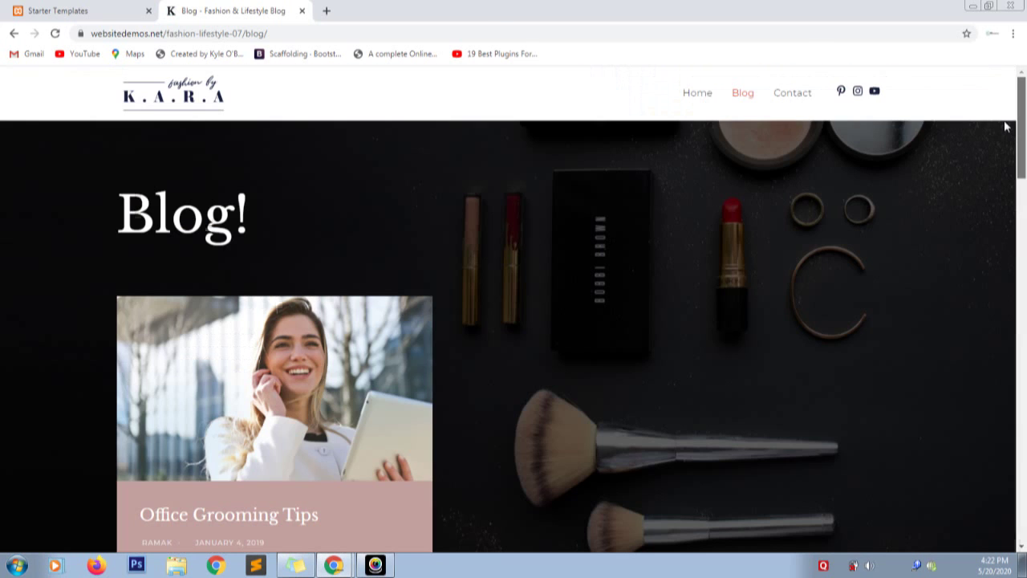
# - Open the demo site's Contact page, check the import progress, and view the page down to its contact form and footer
pyautogui.click(799, 100)
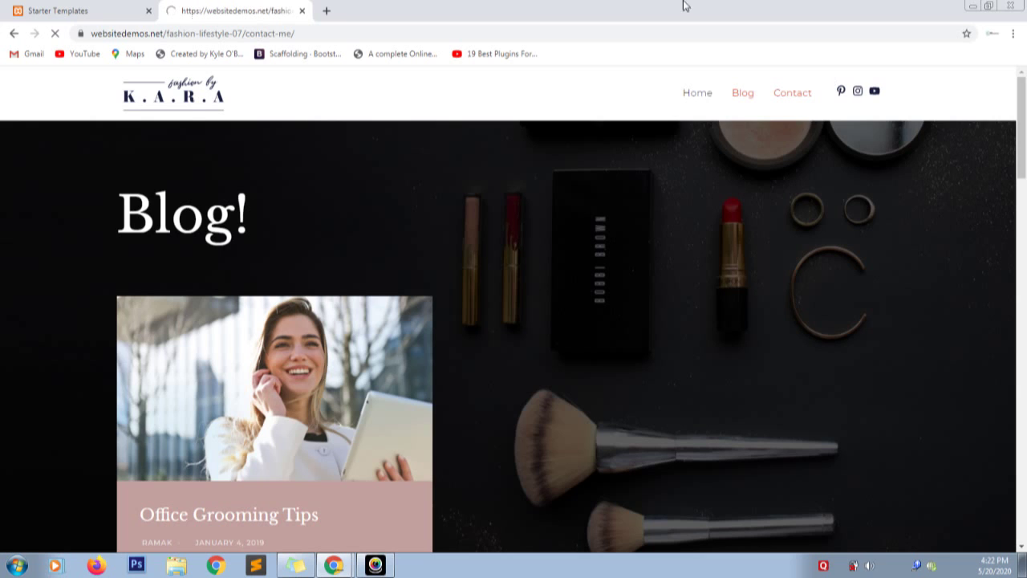
pyautogui.click(101, 6)
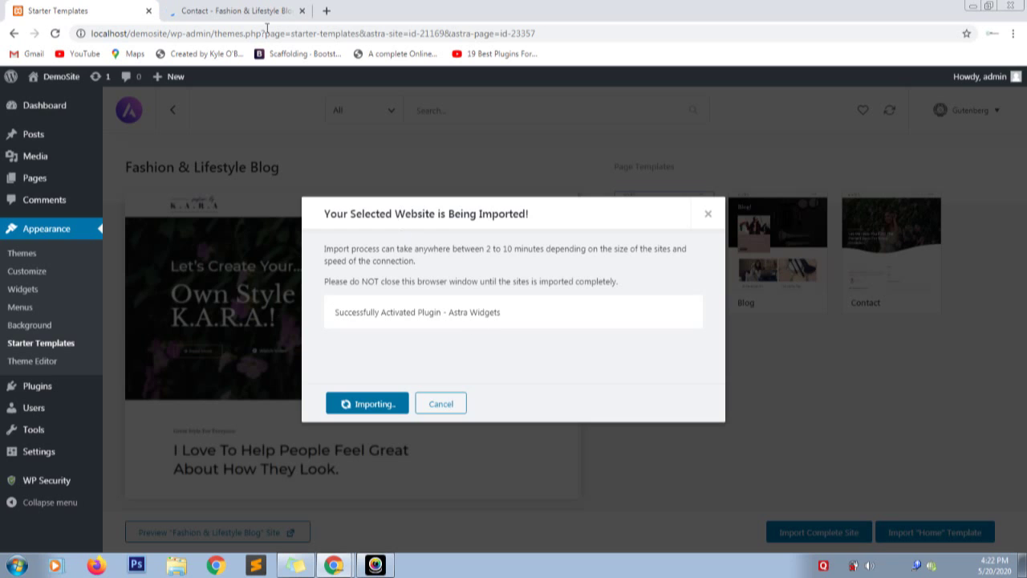
pyautogui.click(246, 6)
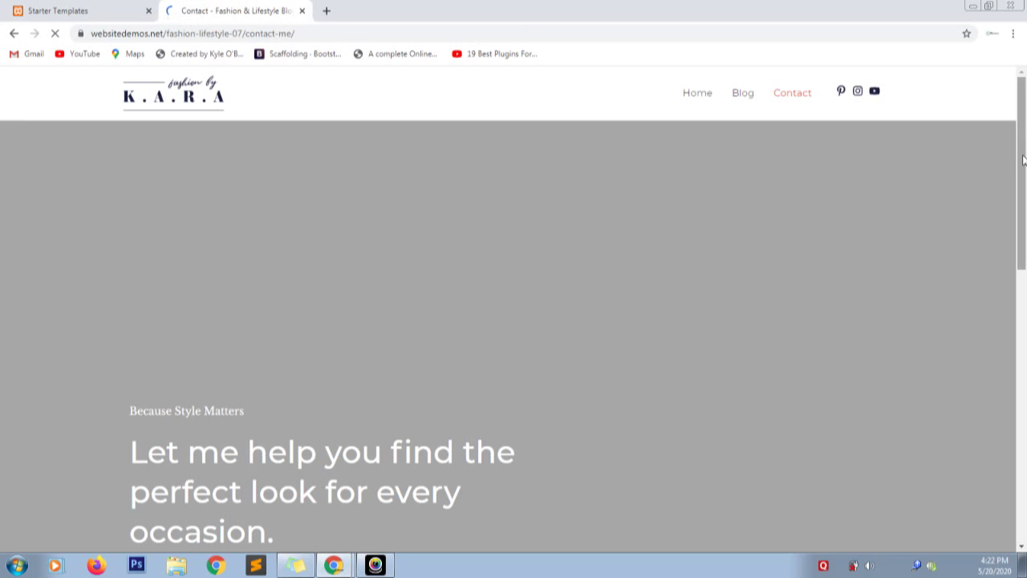
pyautogui.scroll(-1, 1024, 192)
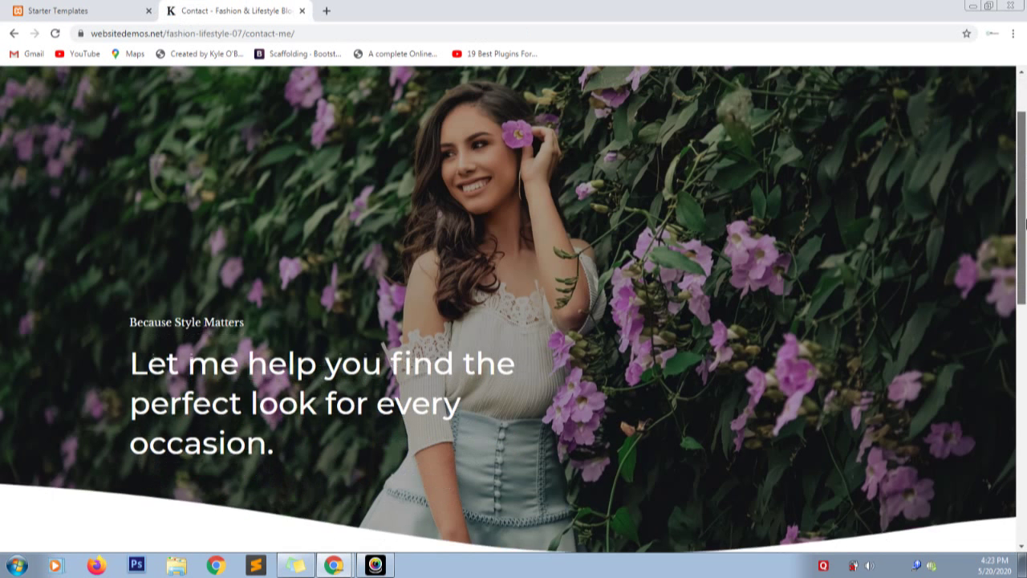
pyautogui.moveTo(1025, 225); pyautogui.dragTo(1025, 429)
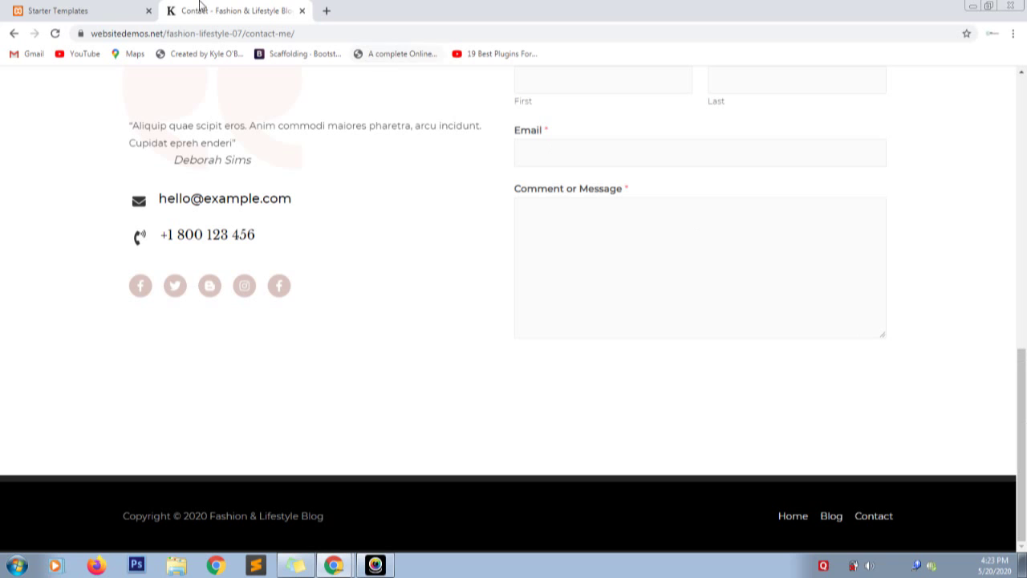
# - Check the site import's progress, and return to the header of the demo Contact page
pyautogui.click(73, 8)
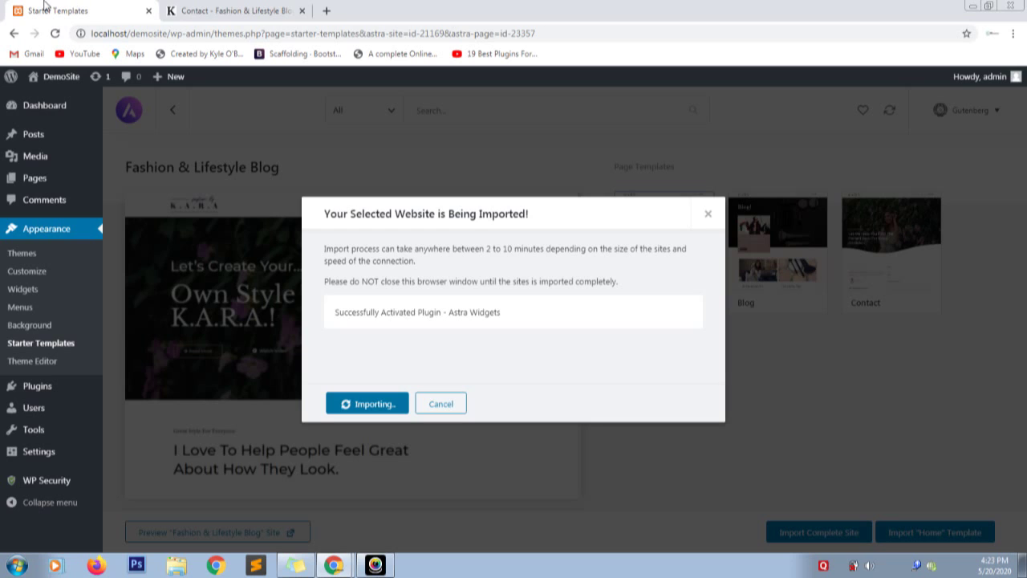
pyautogui.click(195, 8)
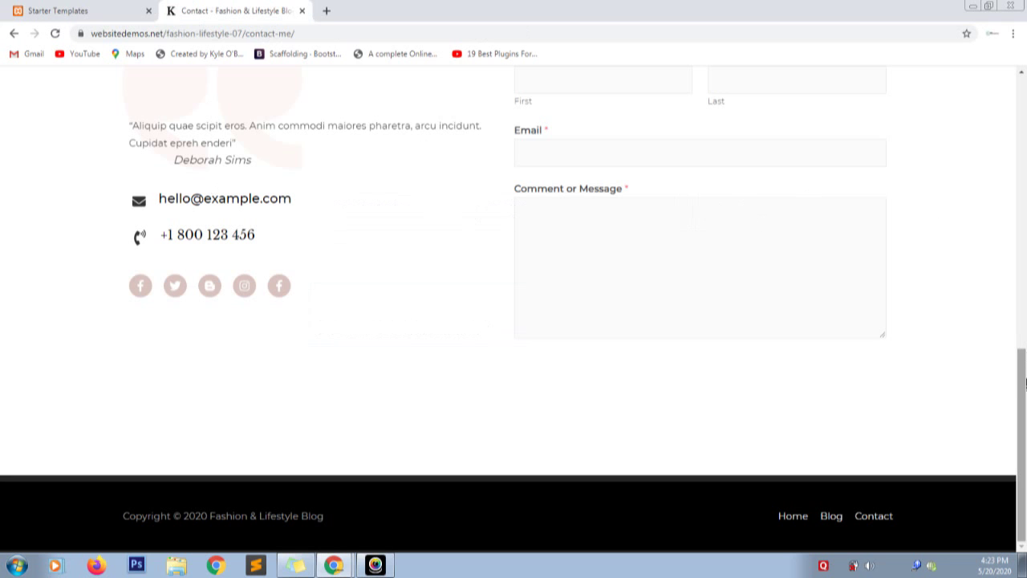
pyautogui.moveTo(1025, 384); pyautogui.dragTo(1004, 101)
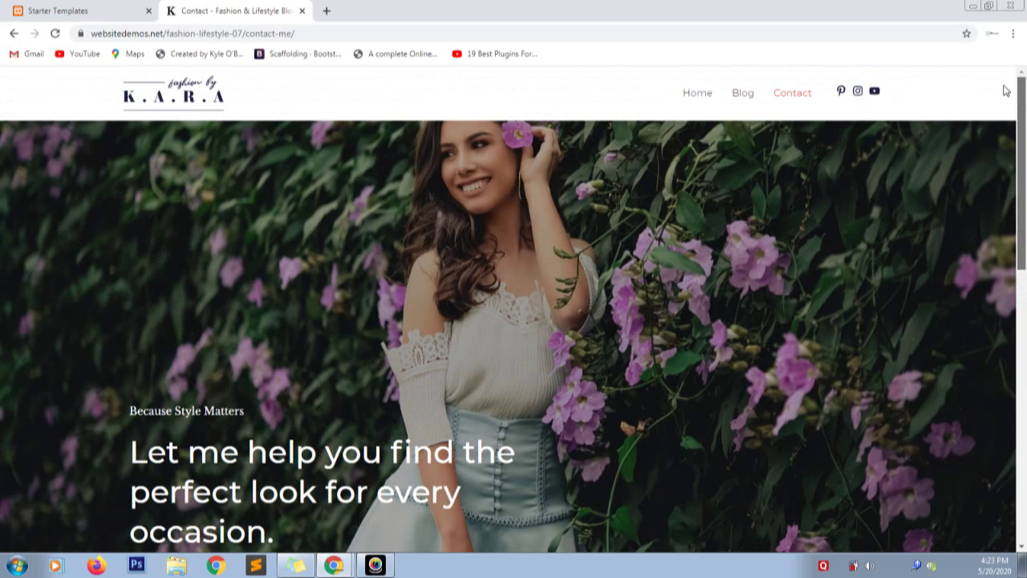
pyautogui.moveTo(1005, 91); pyautogui.dragTo(1003, 88)
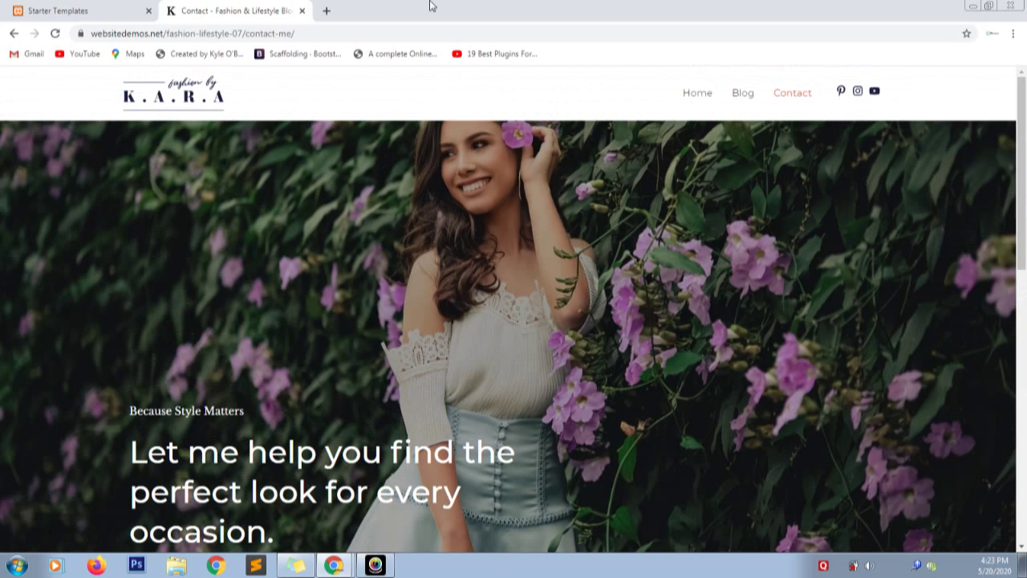
# - Check the import again, reload the DemoSite front page in the incognito window, and examine its layout down to the footer
pyautogui.click(119, 7)
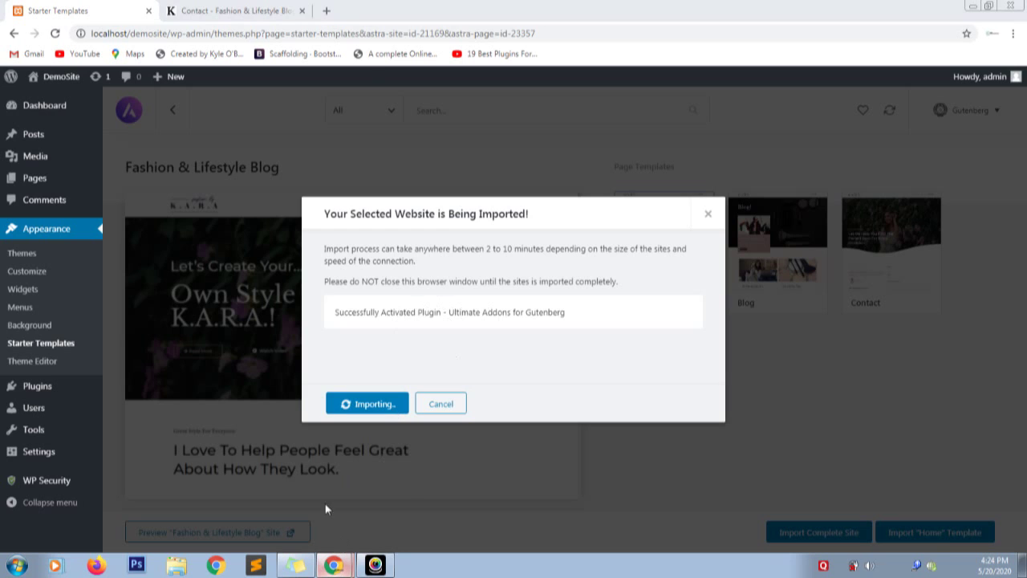
pyautogui.hotkey('alt', 'Tab')
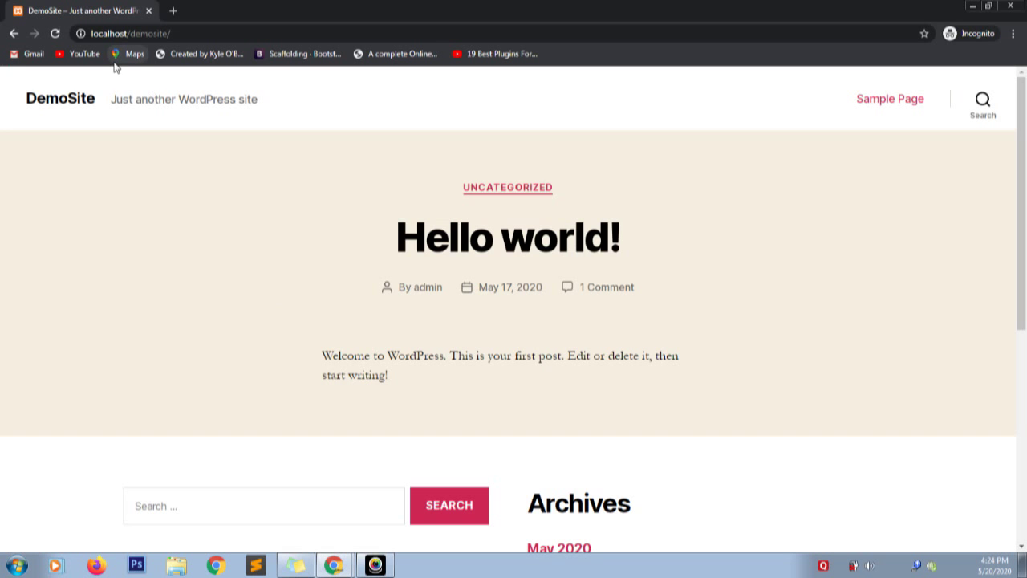
pyautogui.press('F5')
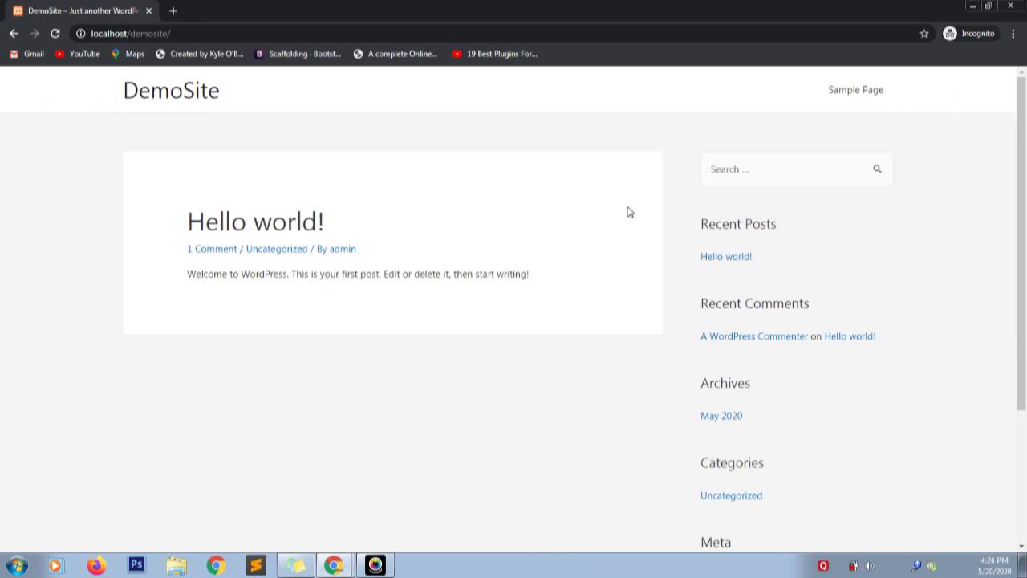
pyautogui.moveTo(1025, 186); pyautogui.dragTo(1026, 304)
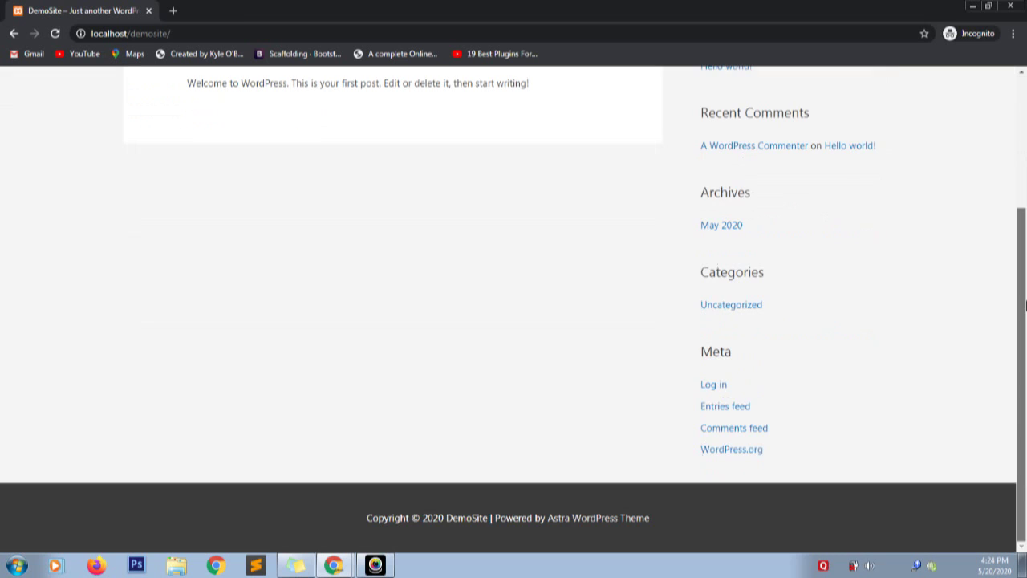
pyautogui.moveTo(1025, 356); pyautogui.dragTo(1025, 157)
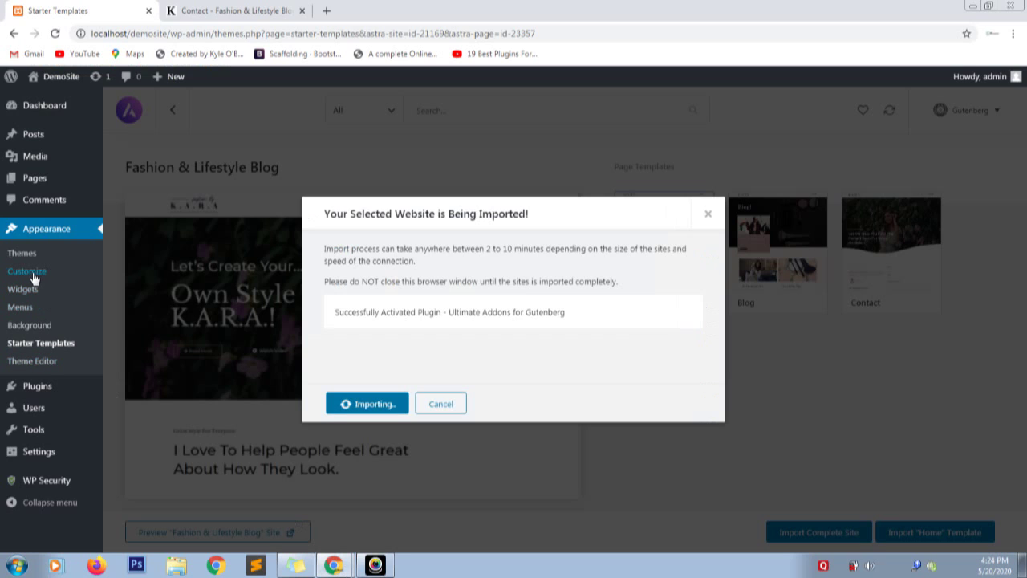
# - Check the running import in the WordPress admin, and compare the demo Contact page with the DemoSite front page
pyautogui.moveTo(34, 434)
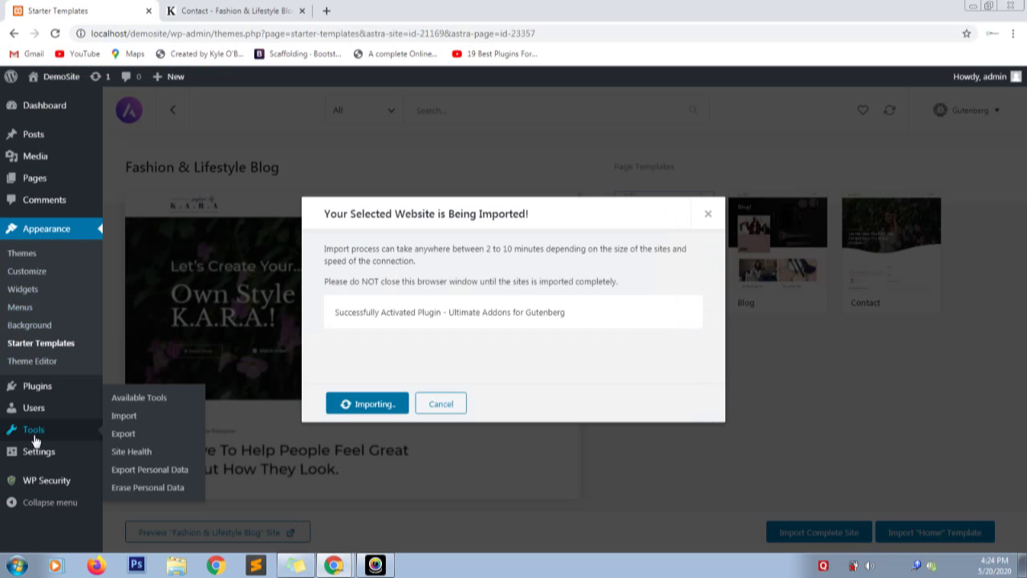
pyautogui.moveTo(37, 456)
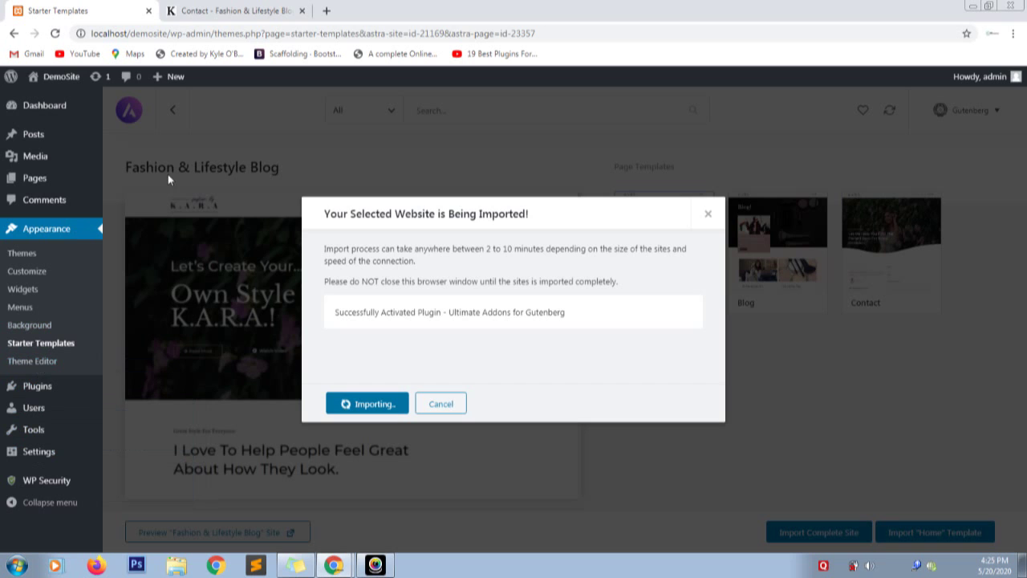
pyautogui.click(244, 7)
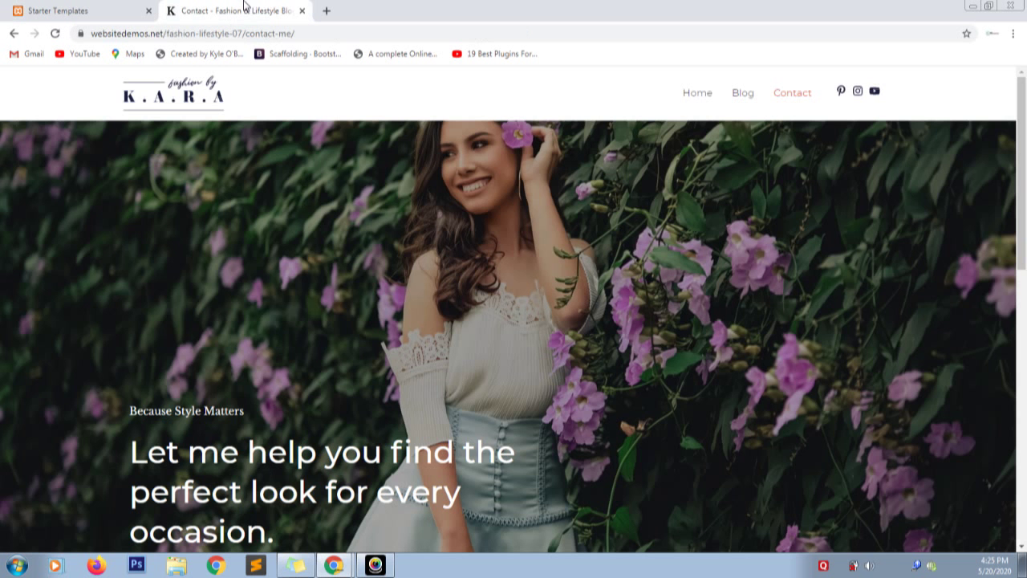
pyautogui.click(330, 564)
pyautogui.click(344, 516)
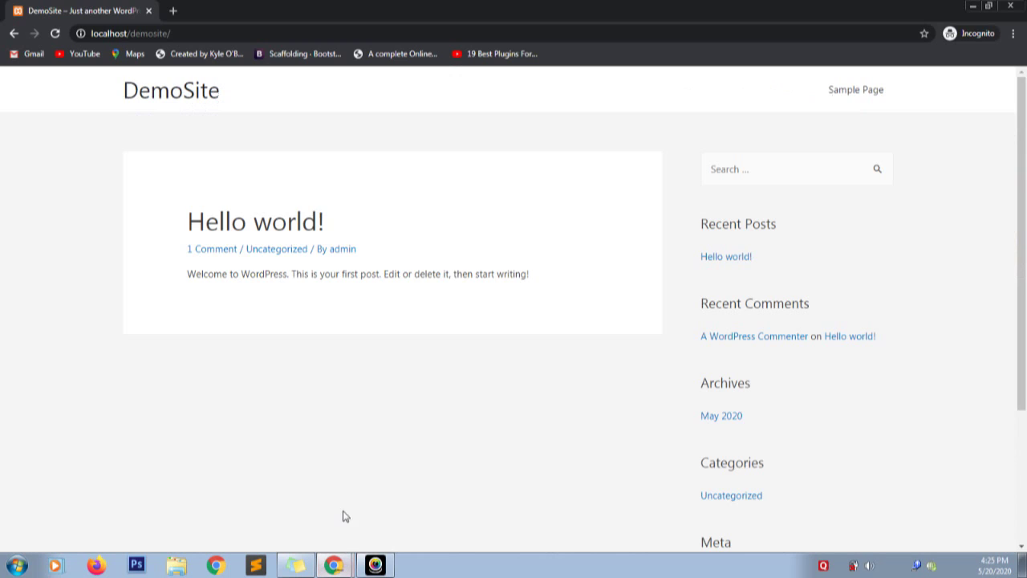
# - Try to open the DemoSite home page at localhost/demosite/home, and return to the front page
pyautogui.click(205, 33)
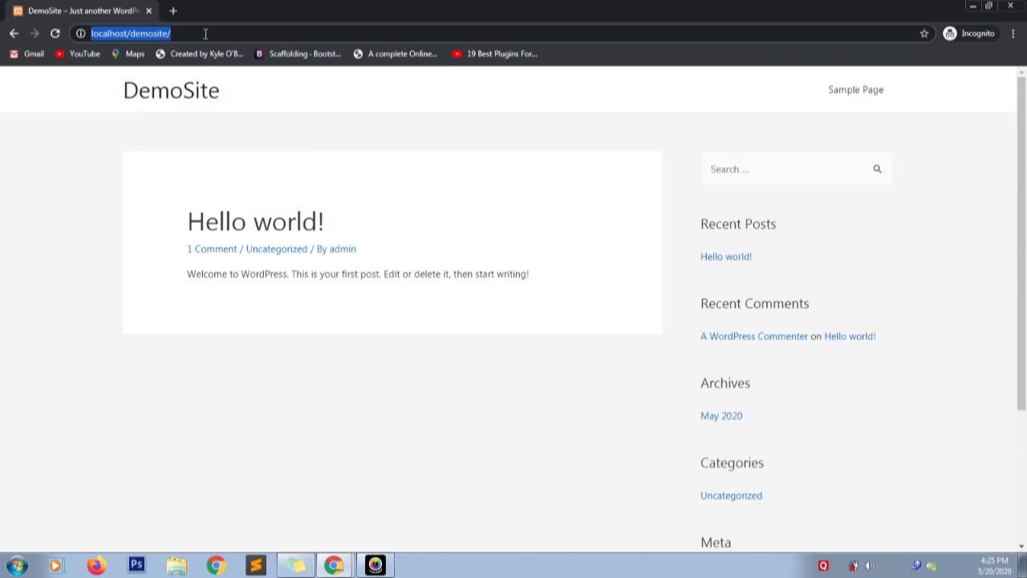
pyautogui.click(206, 33)
pyautogui.write('home')
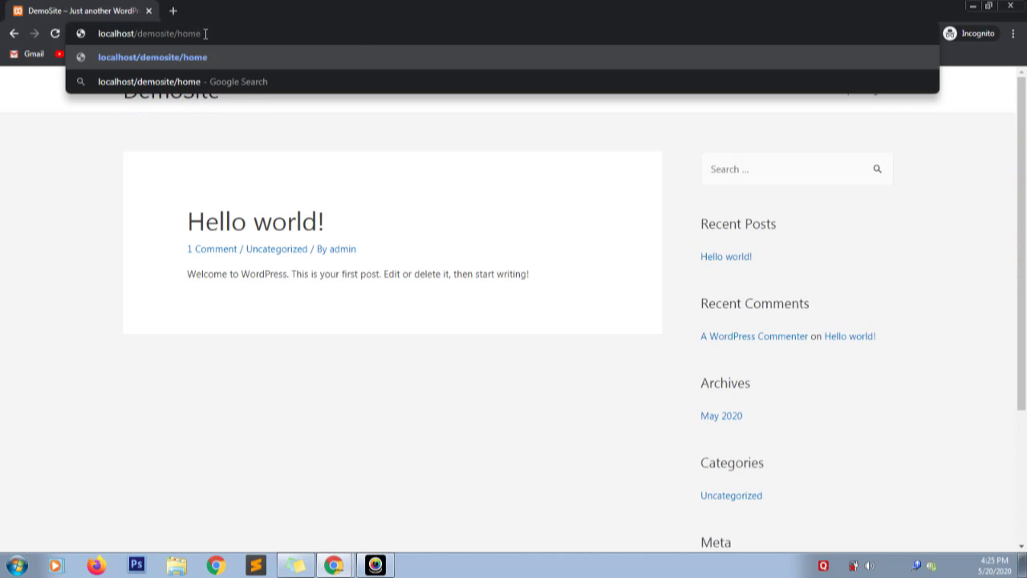
pyautogui.press('Return')
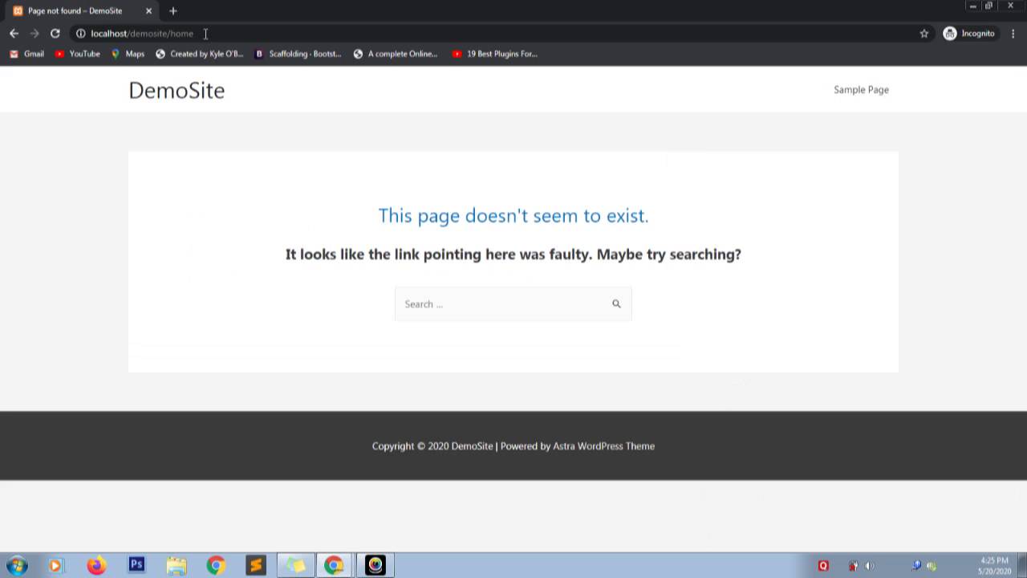
pyautogui.click(206, 34)
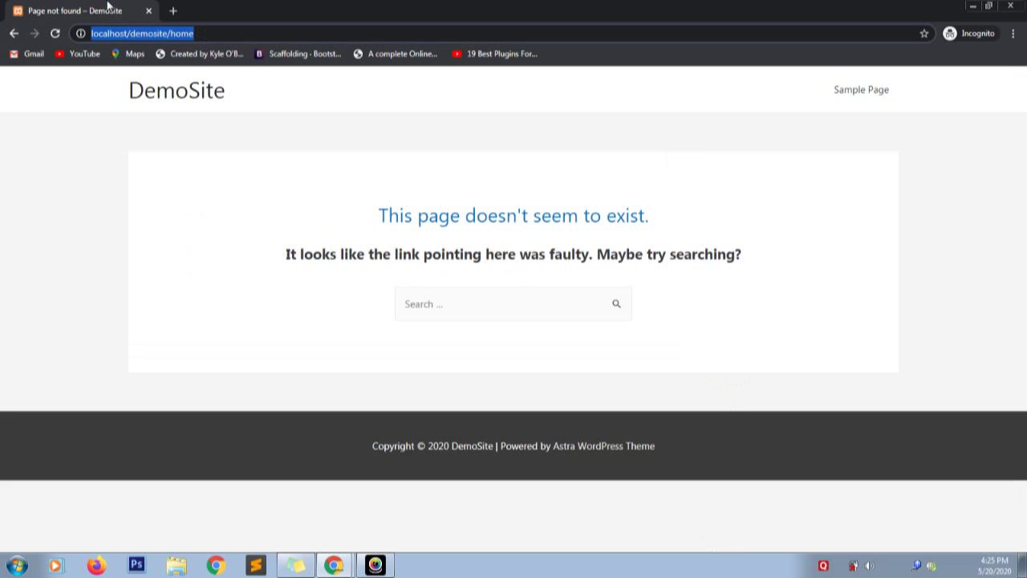
pyautogui.click(12, 37)
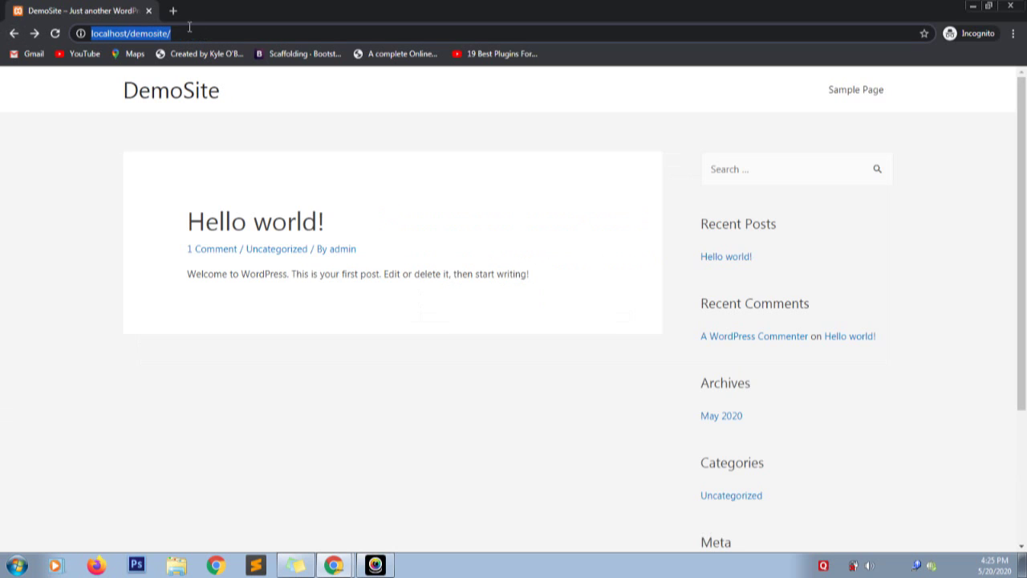
# - Load localhost/demosite/index.php, and open the Sample Page to view it down to the footer
pyautogui.click(190, 33)
pyautogui.write('in')
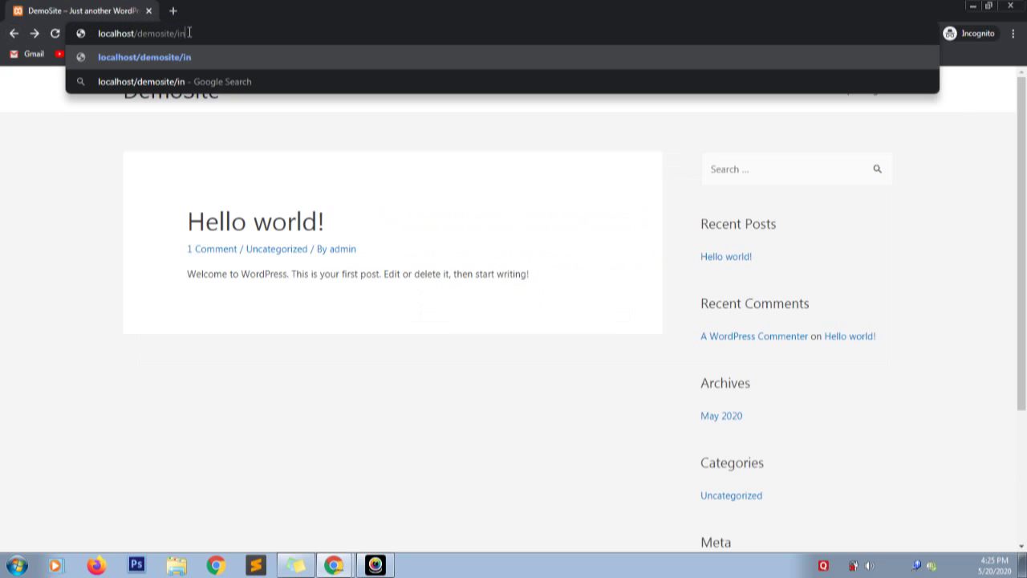
pyautogui.write('dex.')
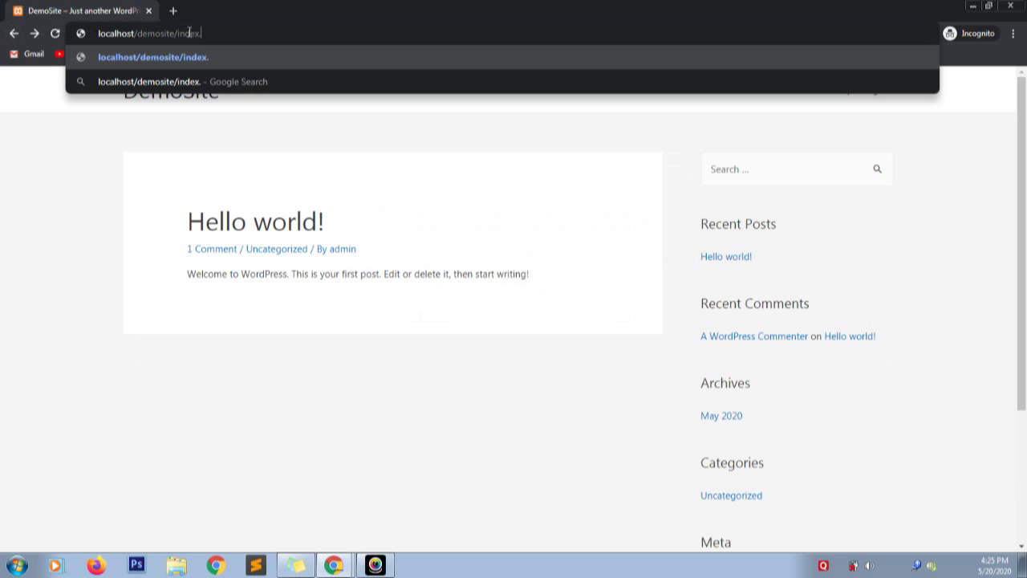
pyautogui.write('php')
pyautogui.press('Return')
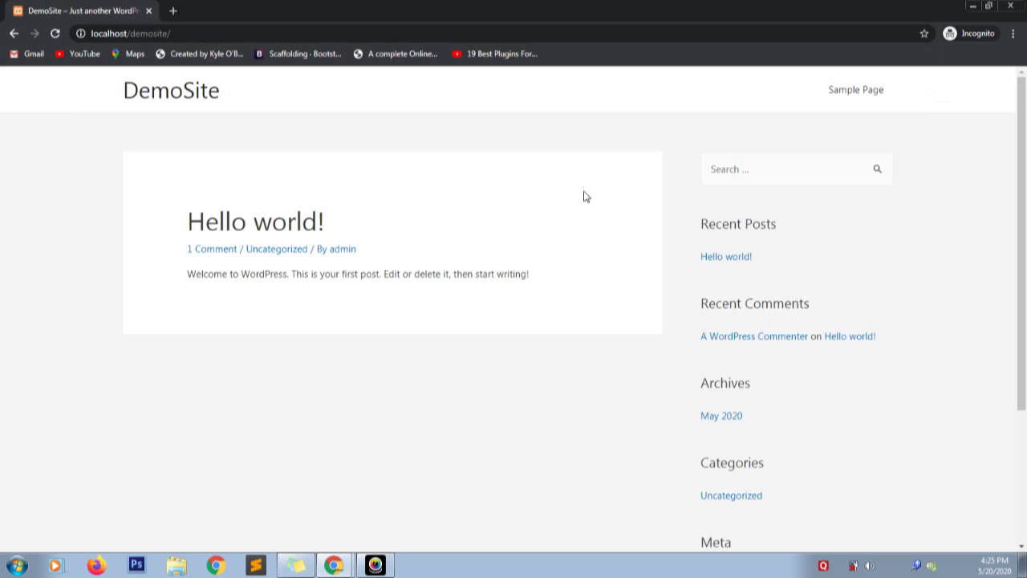
pyautogui.click(866, 94)
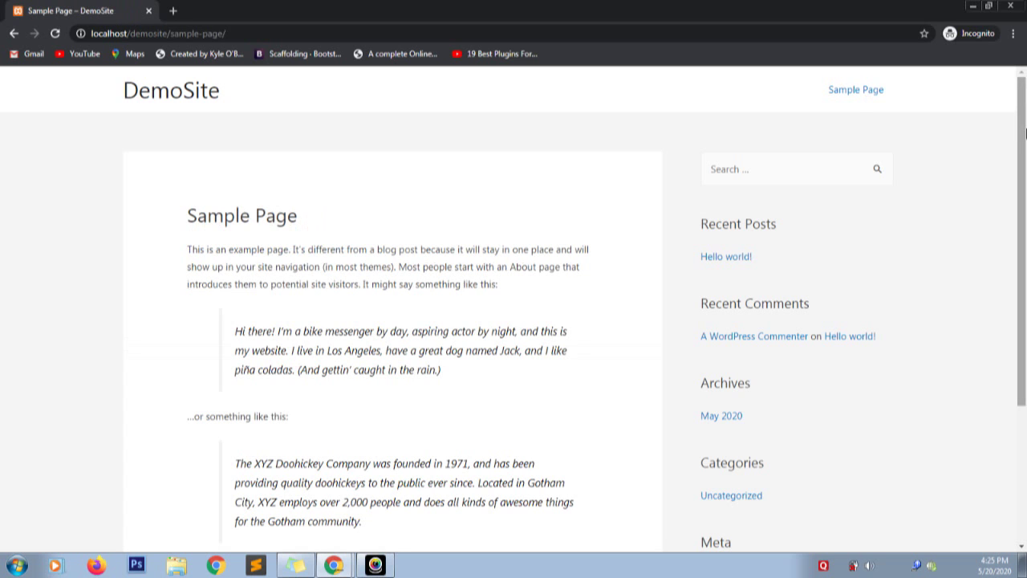
pyautogui.moveTo(1025, 125); pyautogui.dragTo(1025, 161)
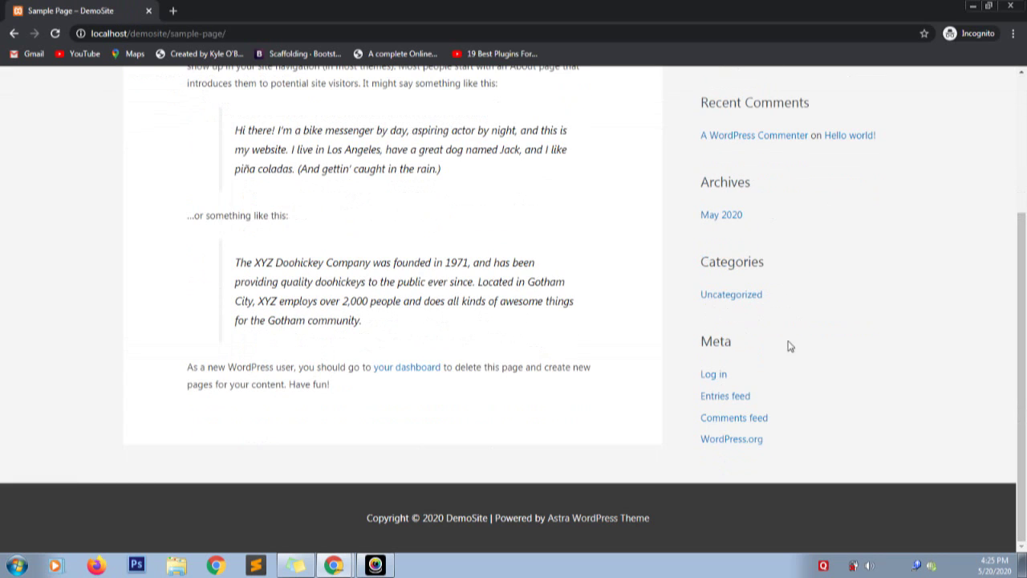
# - Check the site import in Starter Templates, and decline to leave the window so that the import keeps running
pyautogui.click(334, 565)
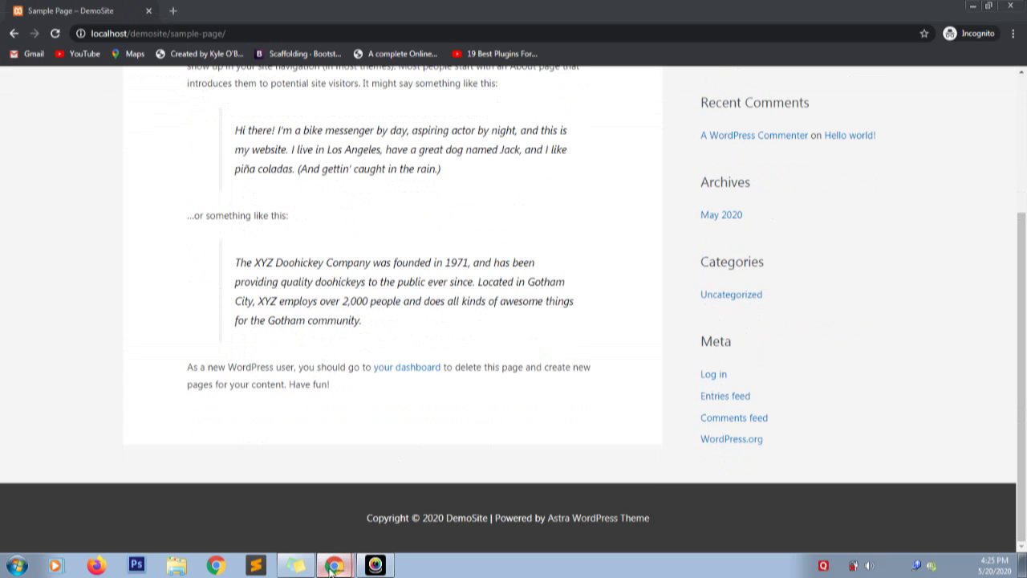
pyautogui.click(309, 517)
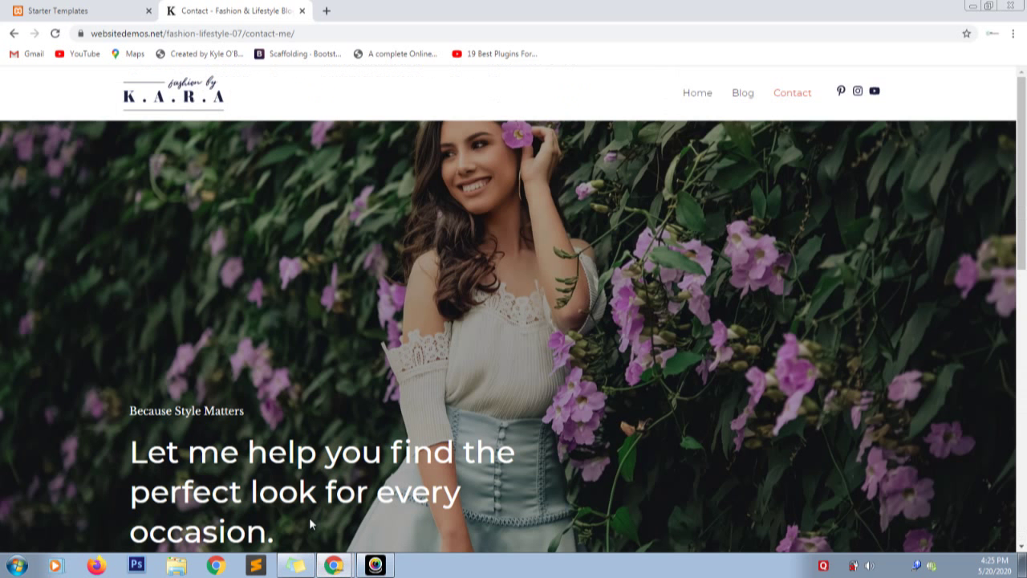
pyautogui.click(84, 10)
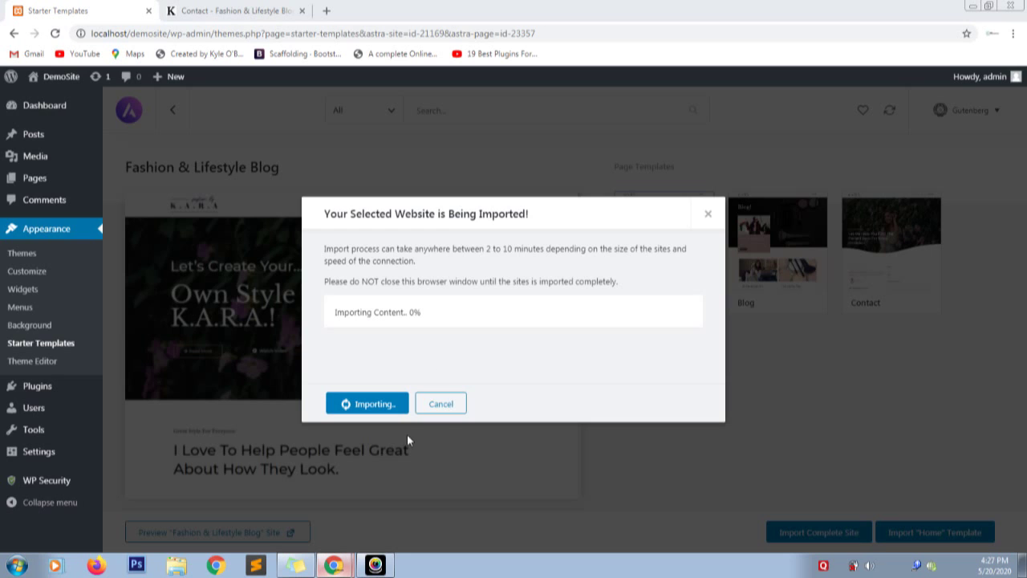
pyautogui.press('Escape')
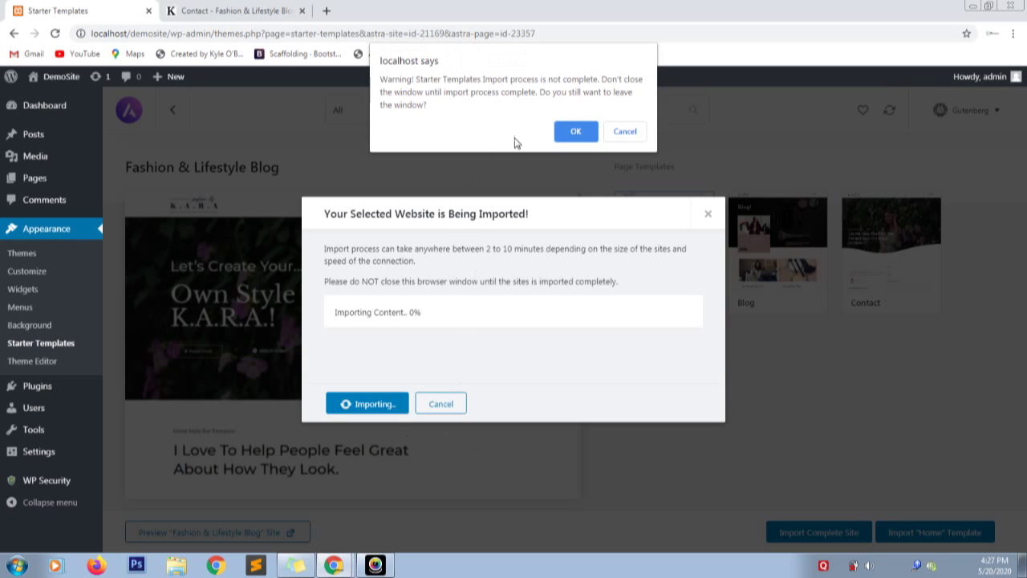
pyautogui.click(612, 131)
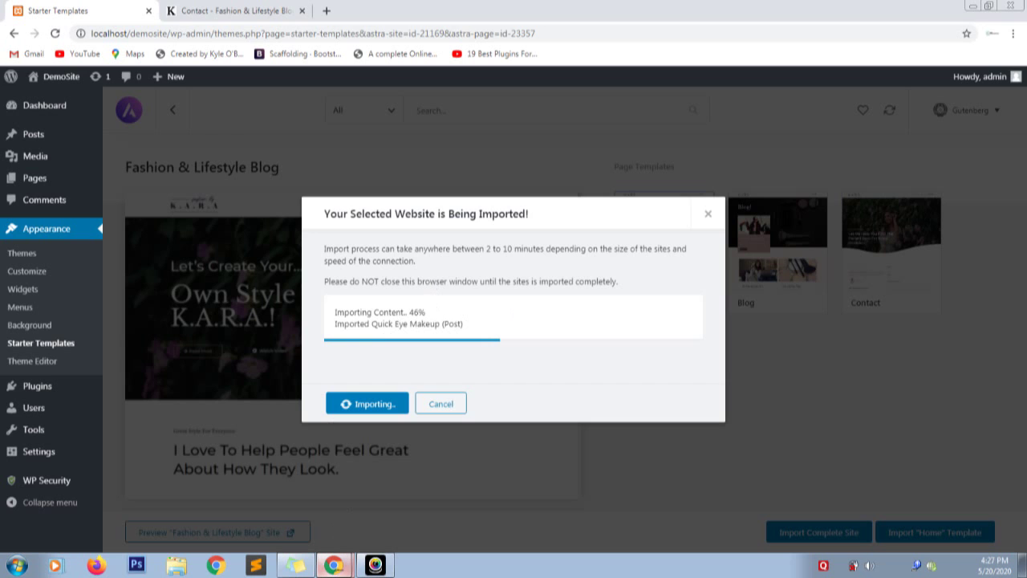
# - Reload the Sample Page in the incognito window, and open DemoSite's imported Home page to inspect its hero section
pyautogui.click(334, 565)
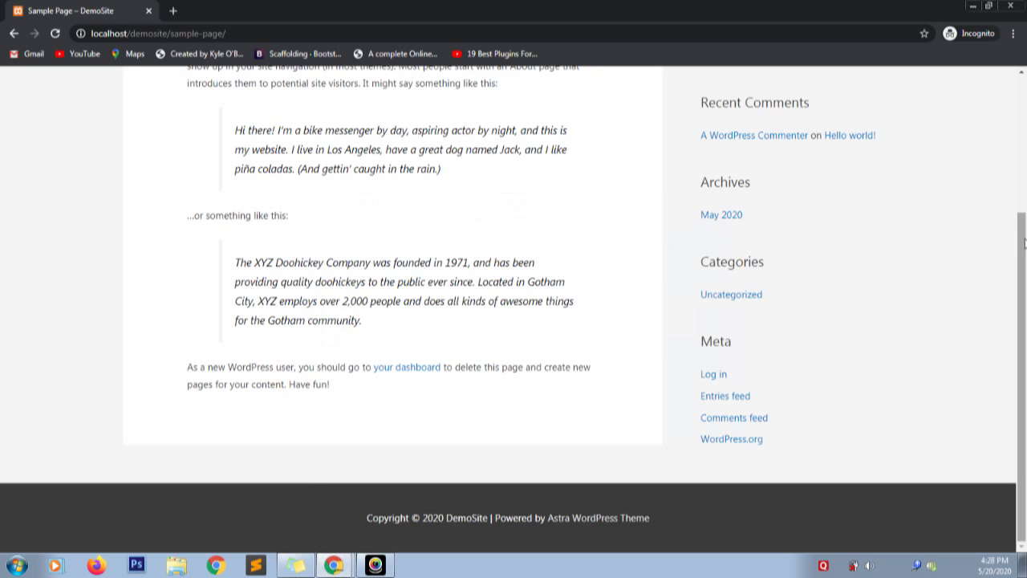
pyautogui.moveTo(1024, 243); pyautogui.dragTo(1023, 57)
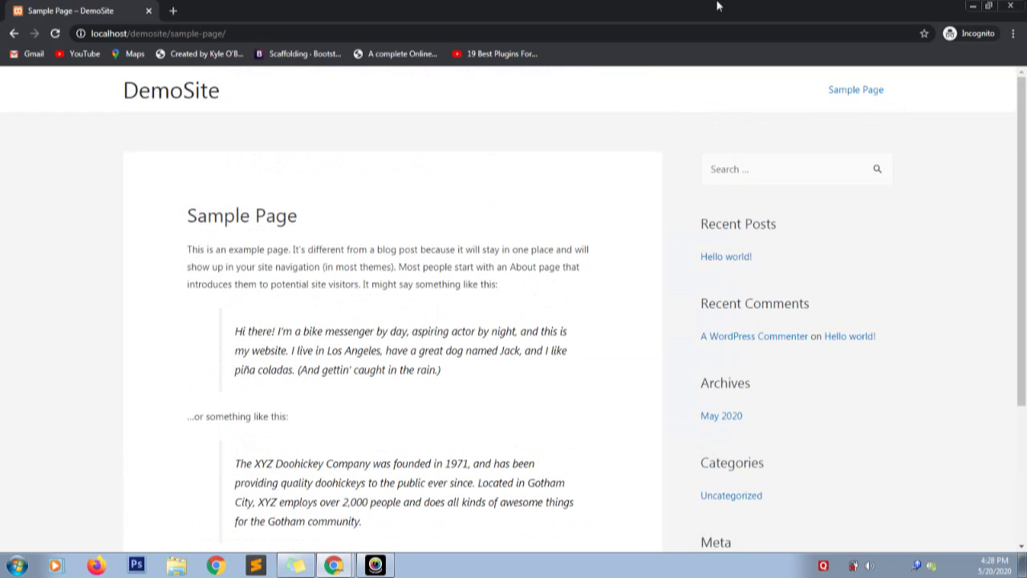
pyautogui.click(55, 34)
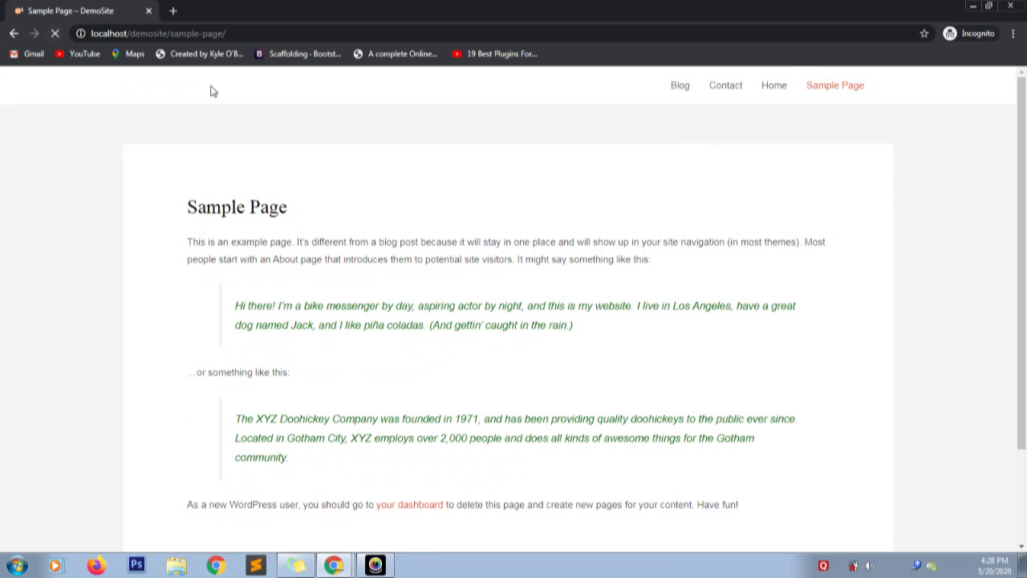
pyautogui.click(764, 89)
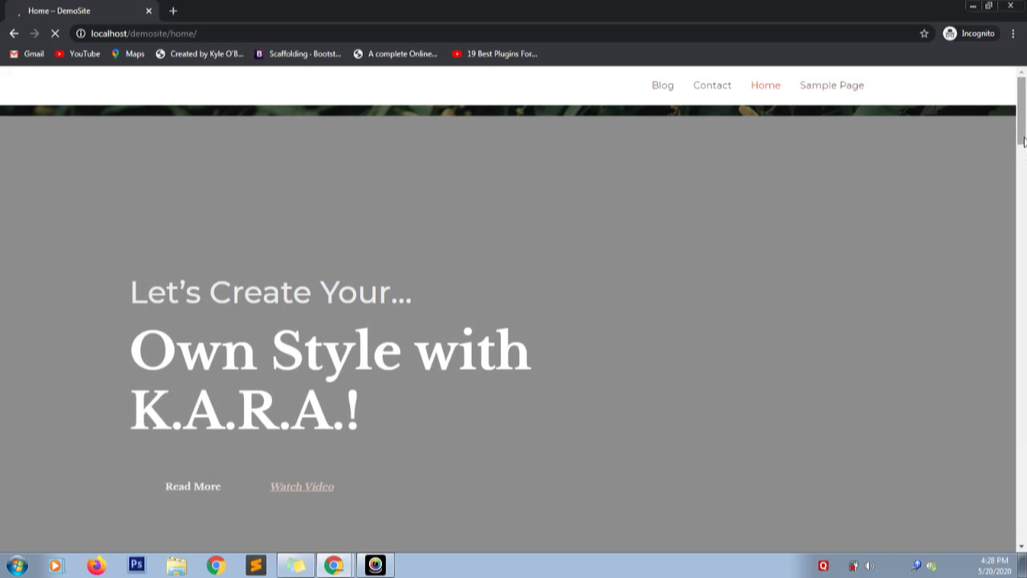
pyautogui.moveTo(1024, 133); pyautogui.dragTo(1013, 78)
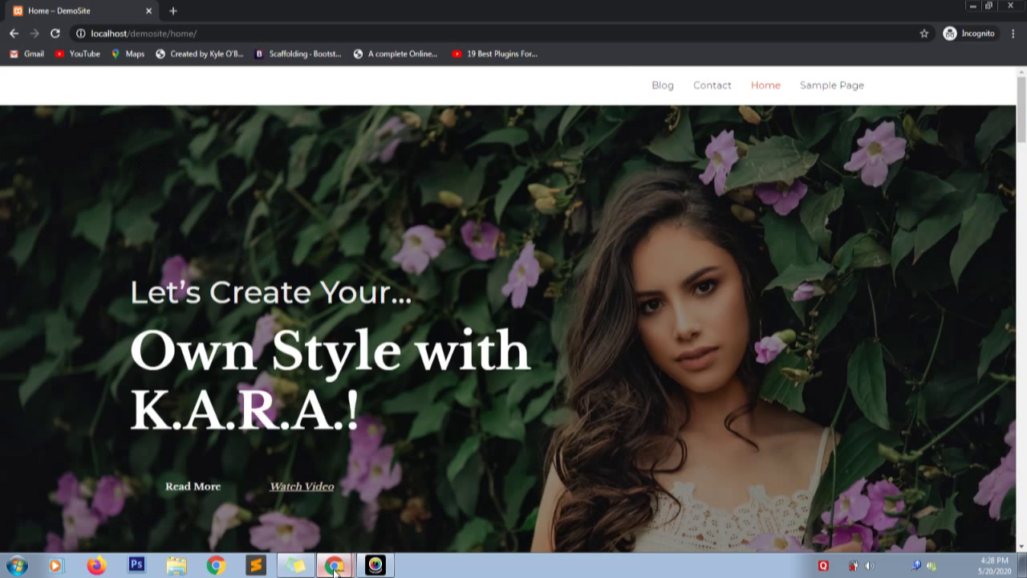
# - Open DemoSite's Contact page, look through it, and follow the link to the Blog page
pyautogui.hotkey('alt', 'Tab')
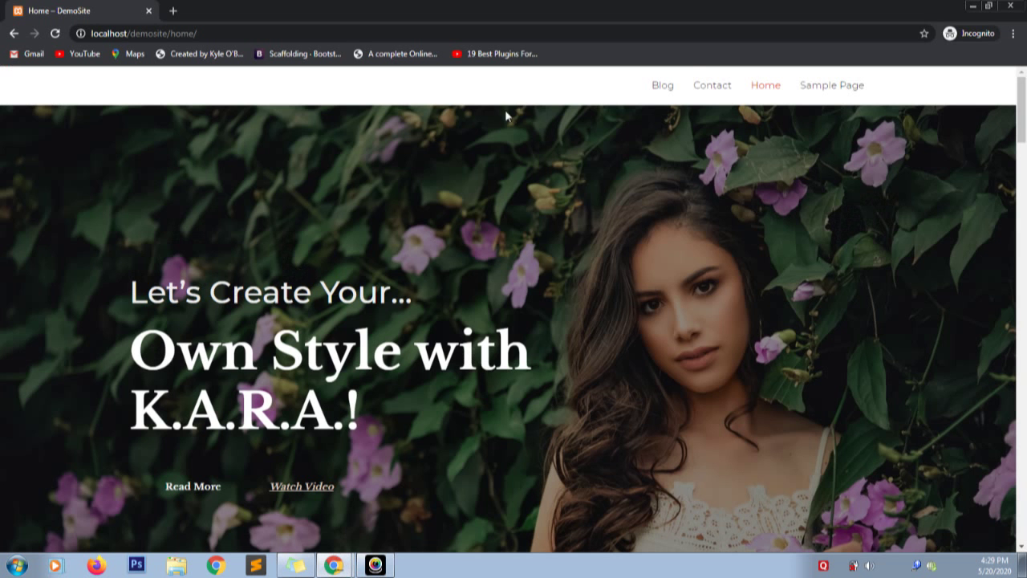
pyautogui.click(715, 91)
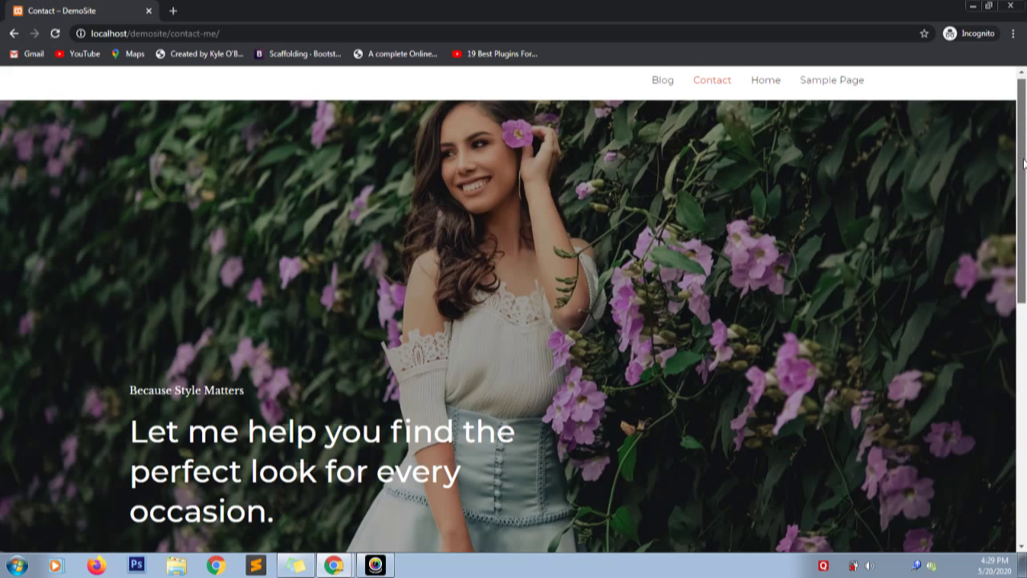
pyautogui.moveTo(1022, 150); pyautogui.dragTo(1009, 87)
pyautogui.scroll(-2, 1025, 353)
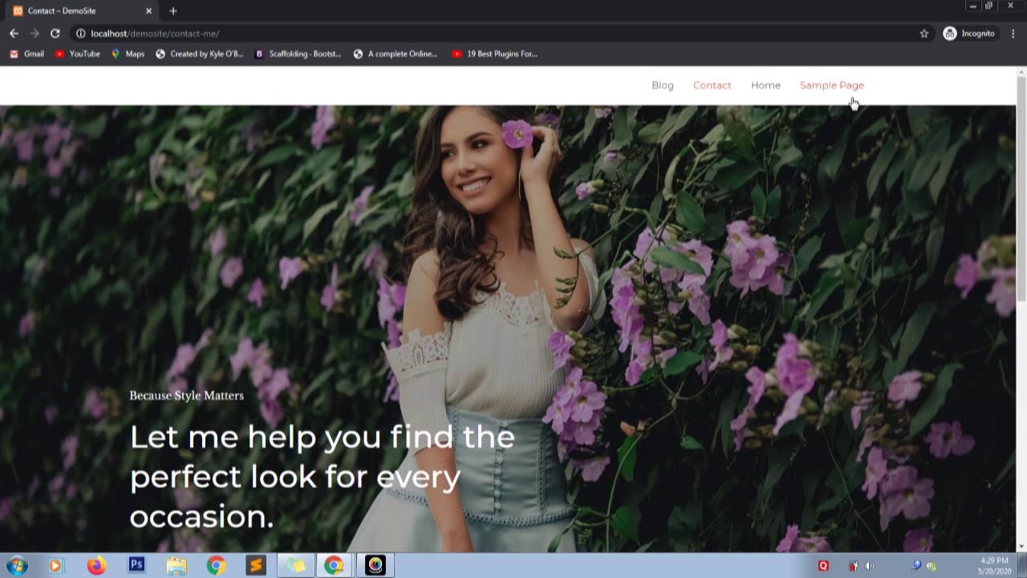
pyautogui.click(661, 93)
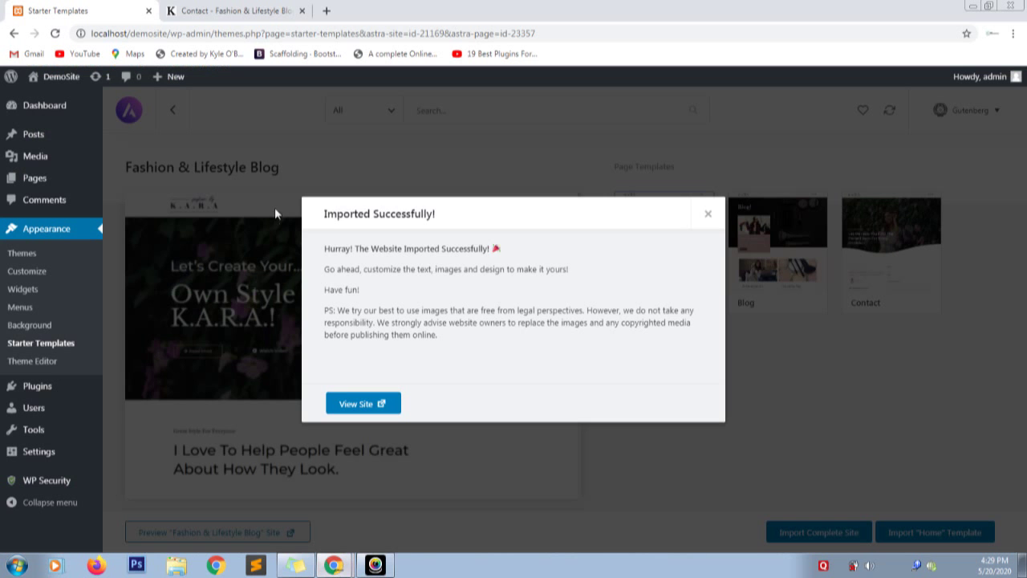
# - Open the imported site in a new tab from the import completion dialog, and close that dialog in Starter Templates
pyautogui.click(240, 8)
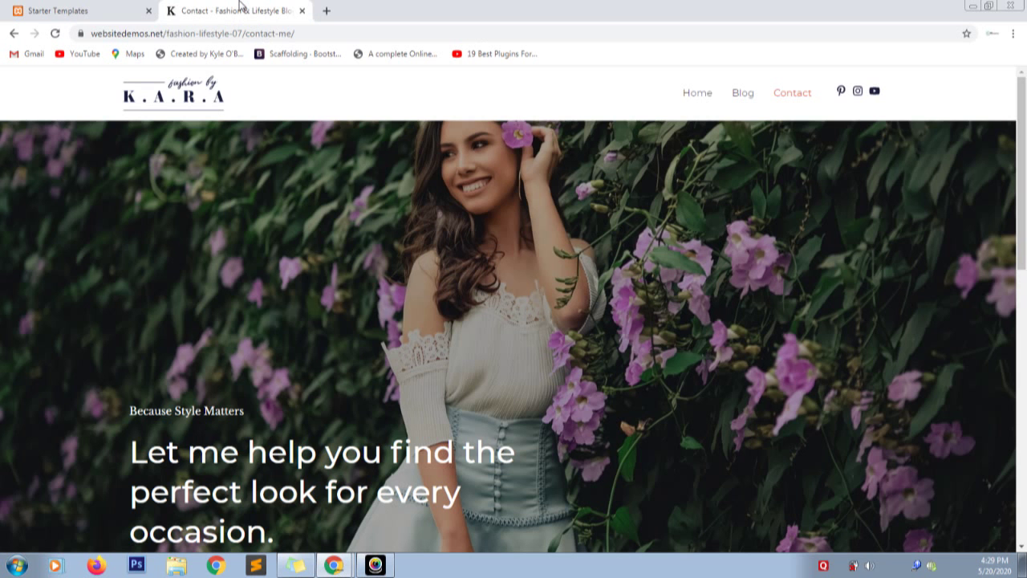
pyautogui.click(85, 8)
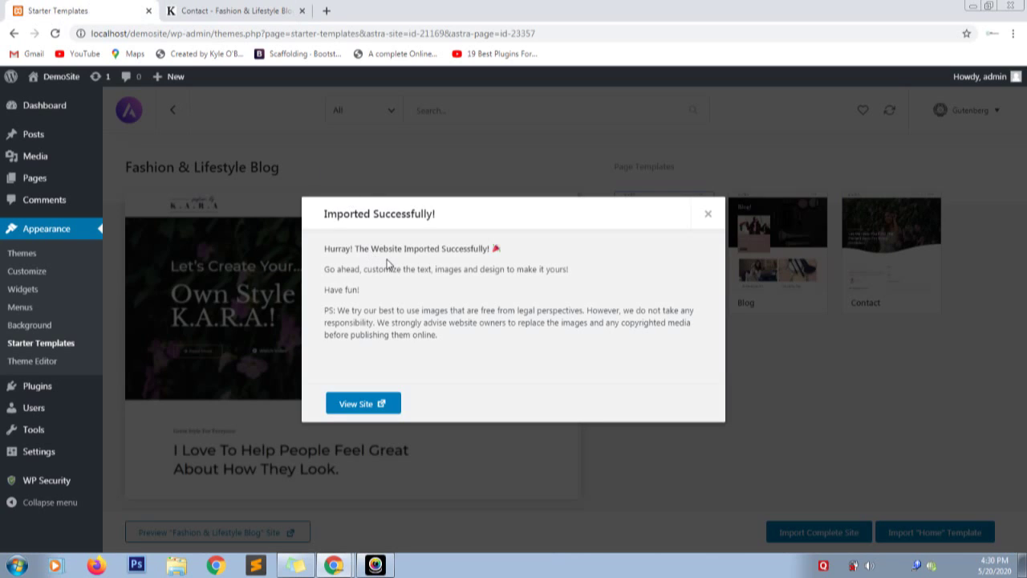
pyautogui.click(374, 405)
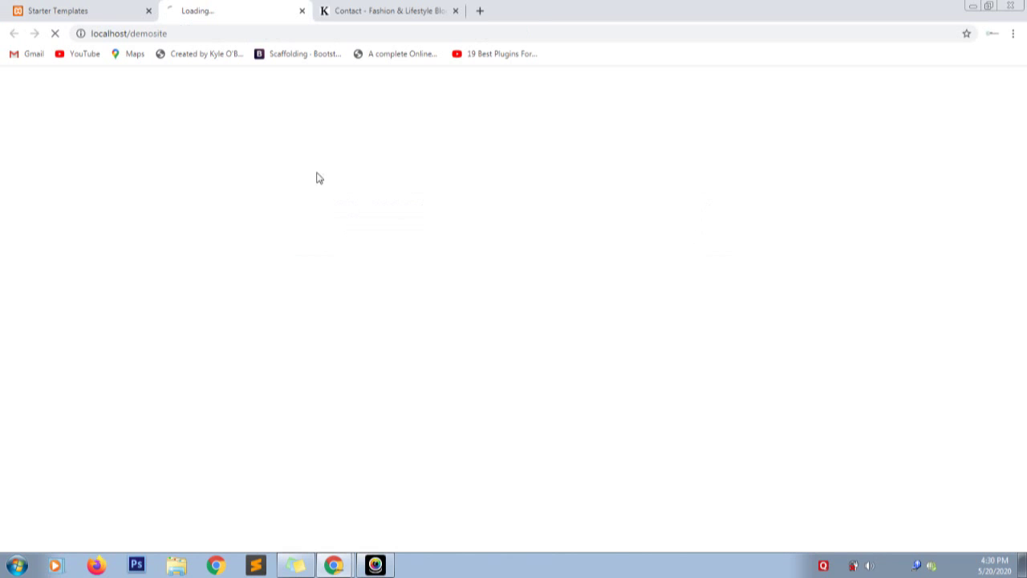
pyautogui.click(104, 7)
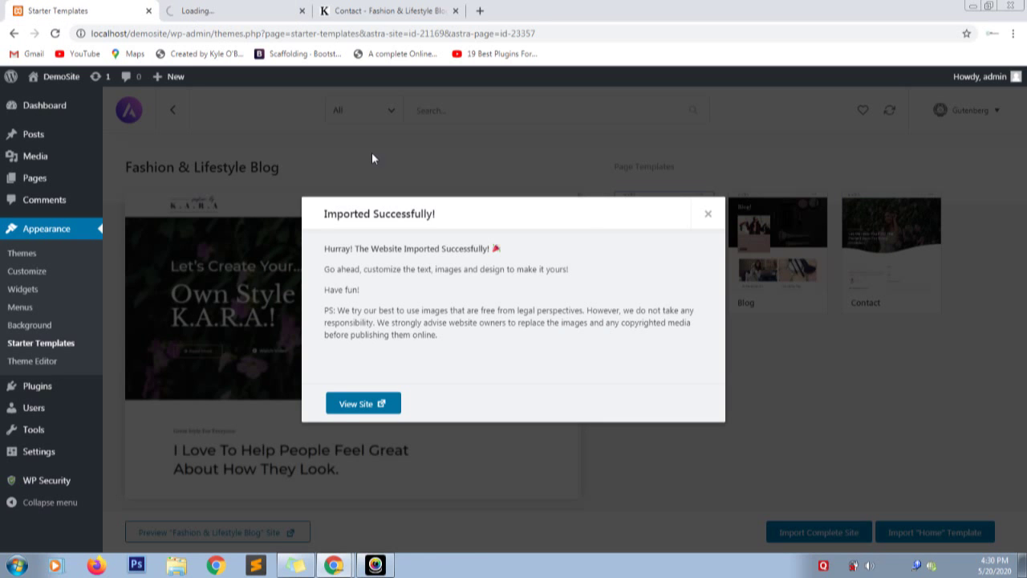
pyautogui.click(708, 214)
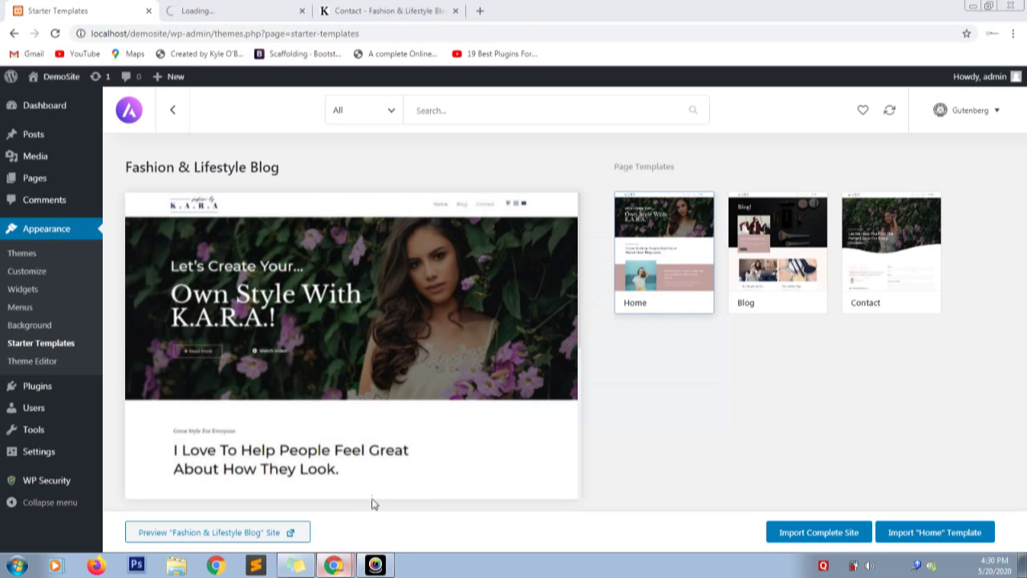
# - Check the loading of DemoSite's Blog page in the incognito window and of the localhost/demosite tab, glancing at the demo Contact page
pyautogui.click(342, 565)
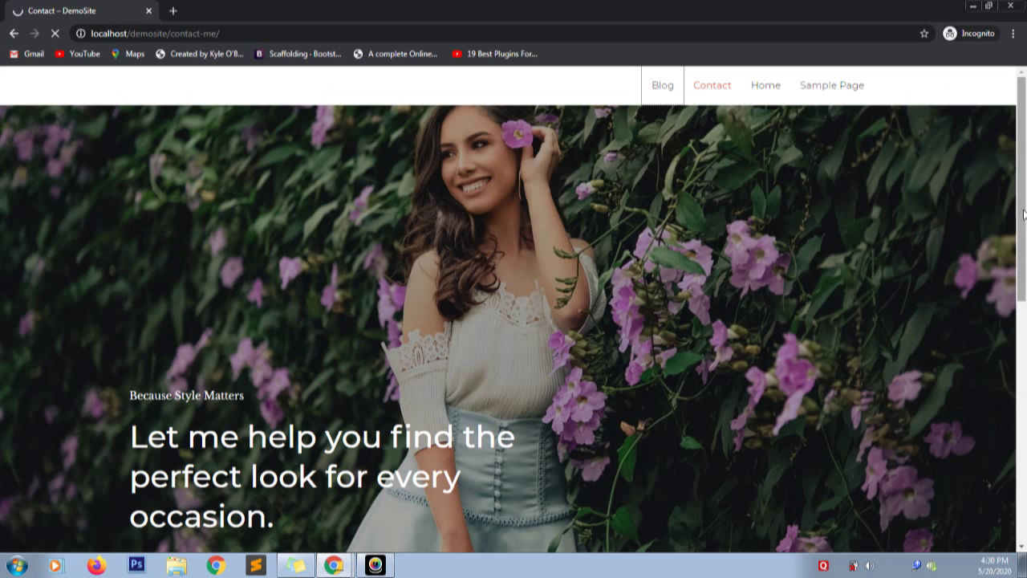
pyautogui.moveTo(1024, 198)
pyautogui.mouseDown()
pyautogui.moveTo(1026, 237)
pyautogui.moveTo(1026, 214)
pyautogui.mouseUp()
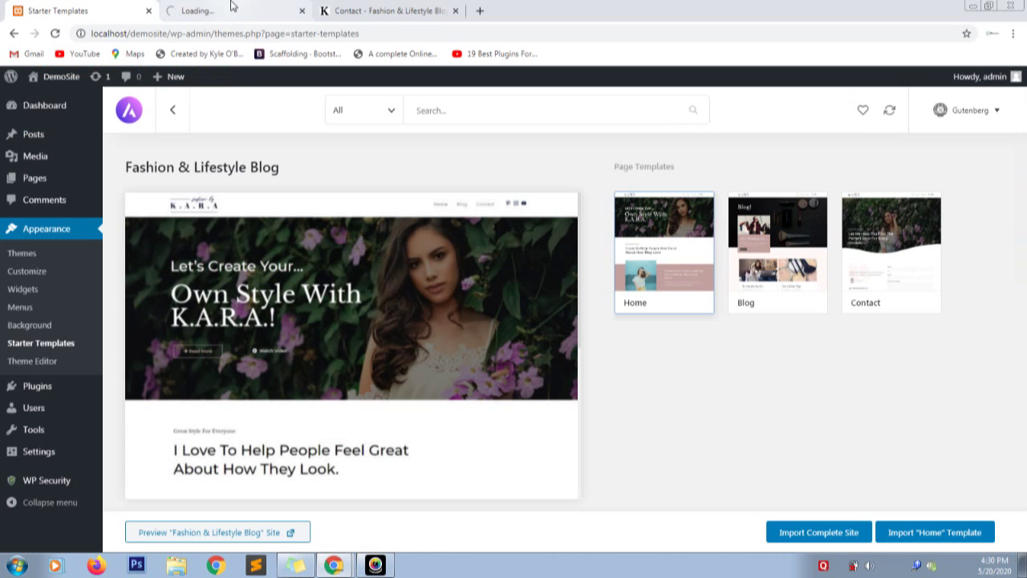
pyautogui.click(232, 6)
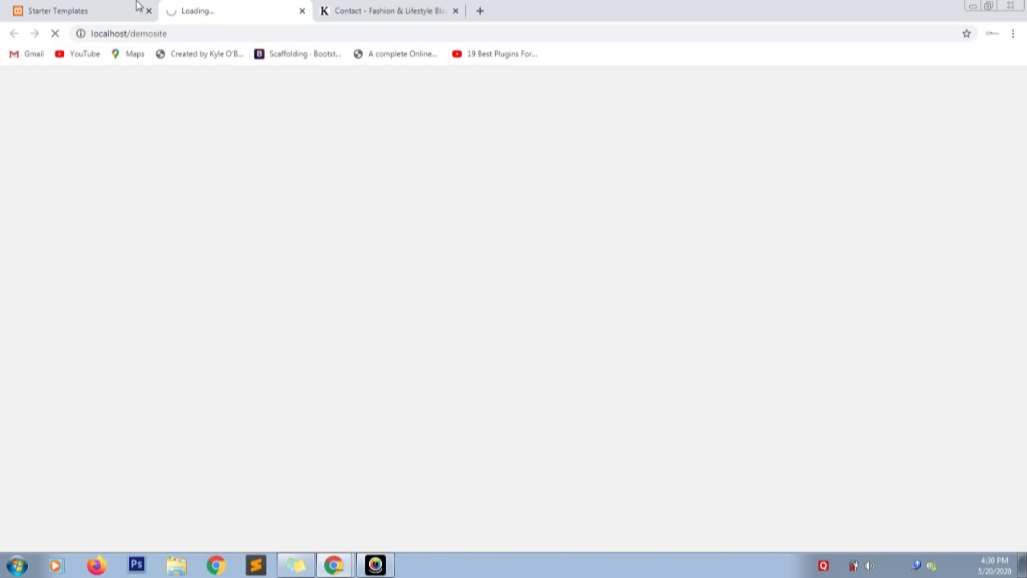
pyautogui.click(100, 6)
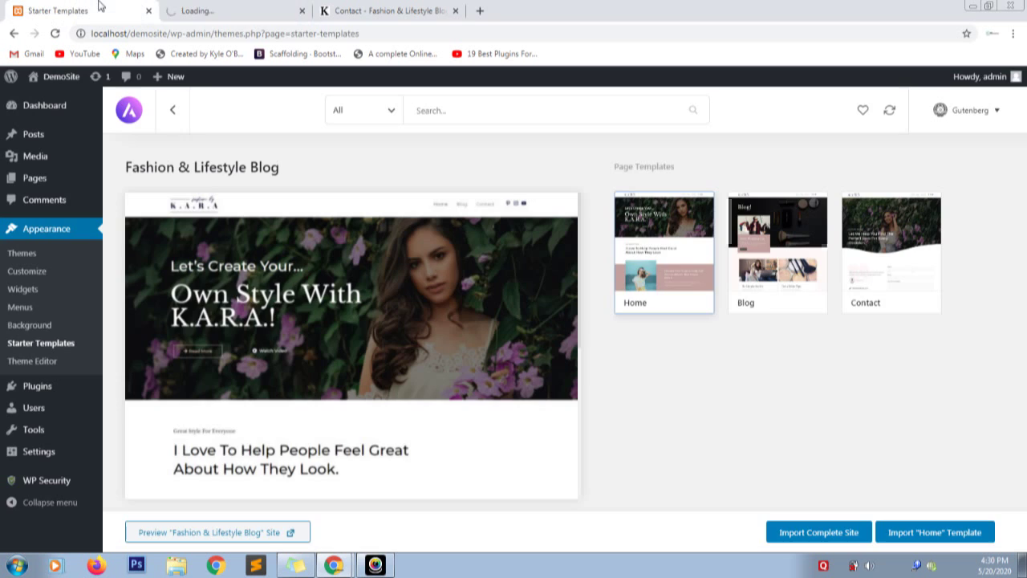
pyautogui.click(221, 9)
pyautogui.click(384, 7)
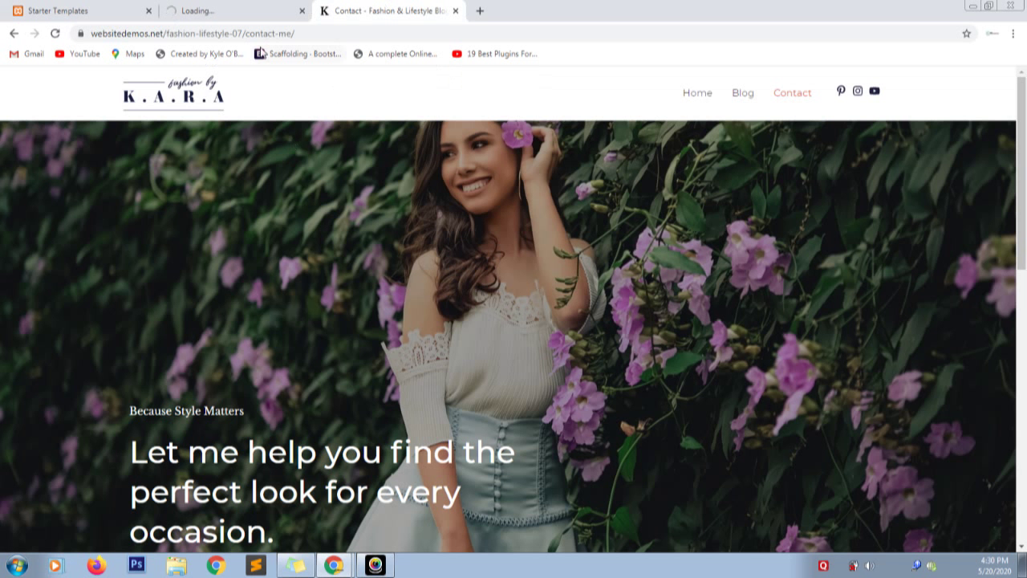
pyautogui.click(222, 4)
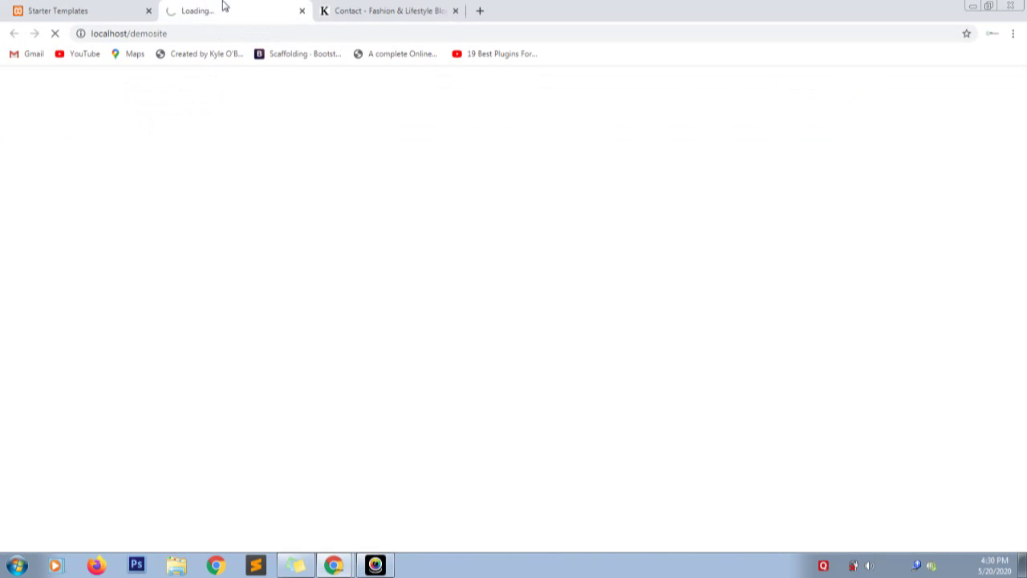
# - Go back from DemoSite's Contact page to the Sample Page in the incognito window, and request the Home page from there
pyautogui.click(334, 565)
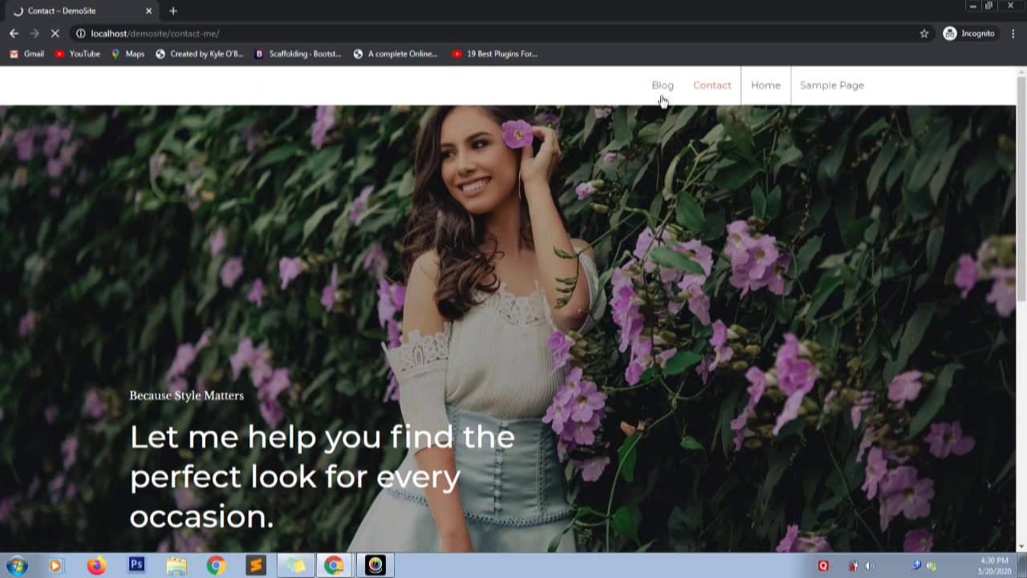
pyautogui.click(767, 87)
pyautogui.click(12, 35)
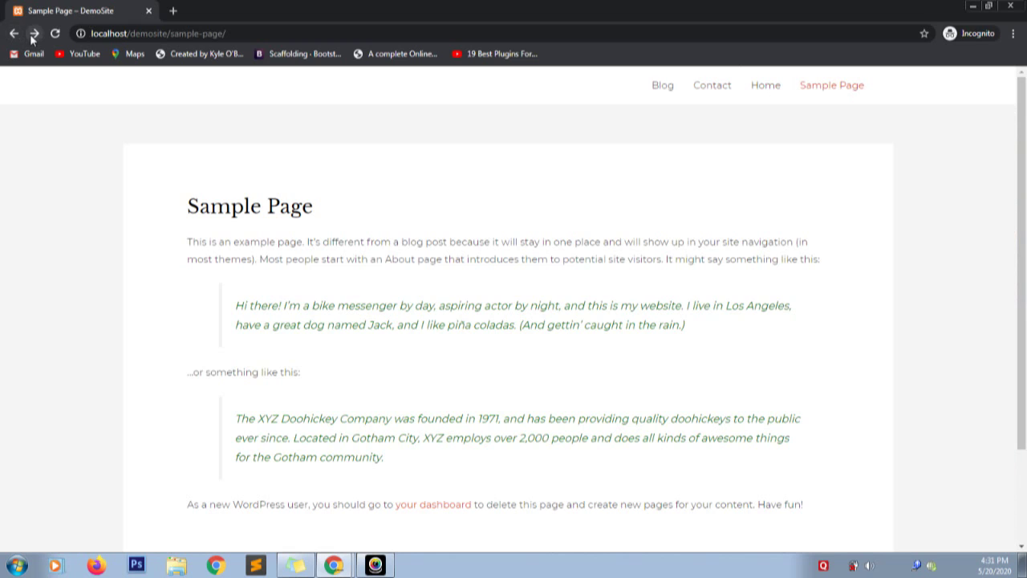
pyautogui.click(34, 35)
pyautogui.click(766, 87)
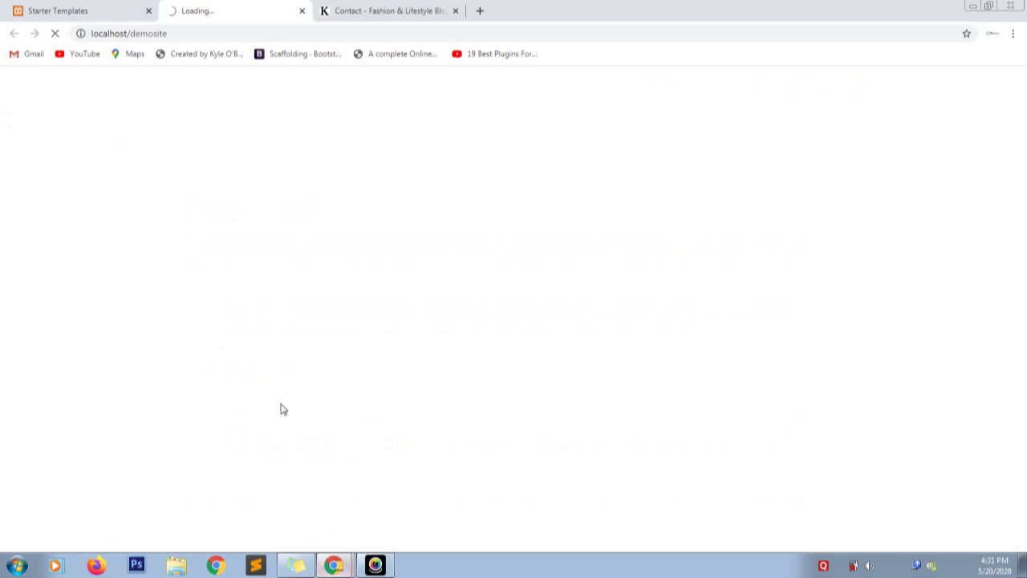
# - Try to open the Appearance section of DemoSite's dashboard from the Starter Templates page
pyautogui.click(115, 7)
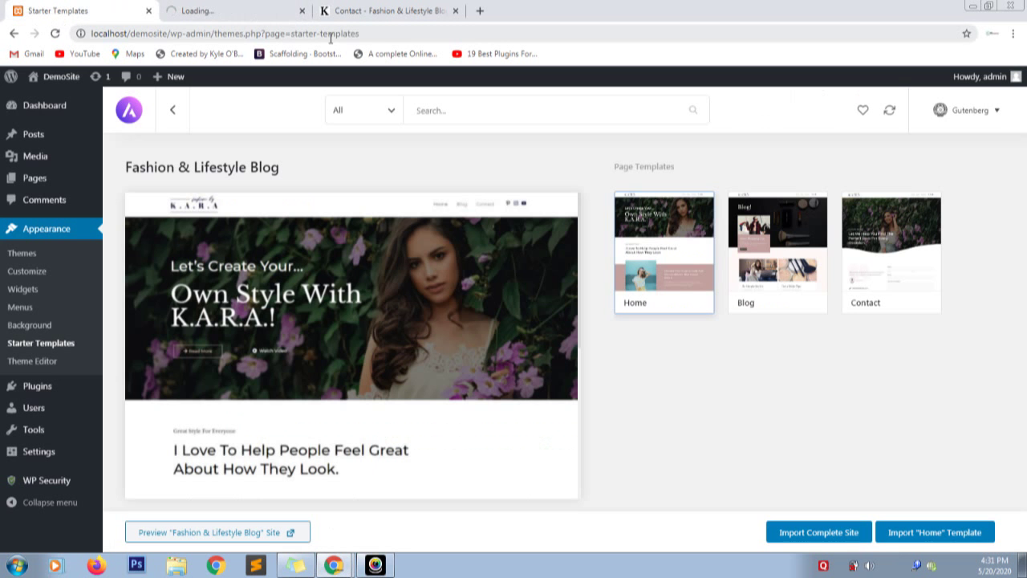
pyautogui.click(229, 7)
pyautogui.click(104, 7)
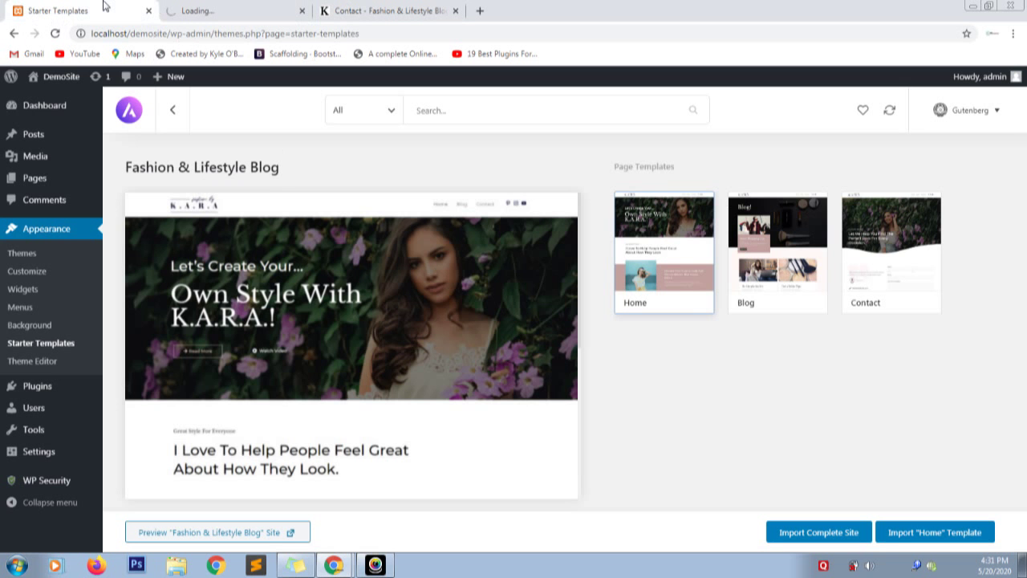
pyautogui.click(79, 237)
pyautogui.click(190, 6)
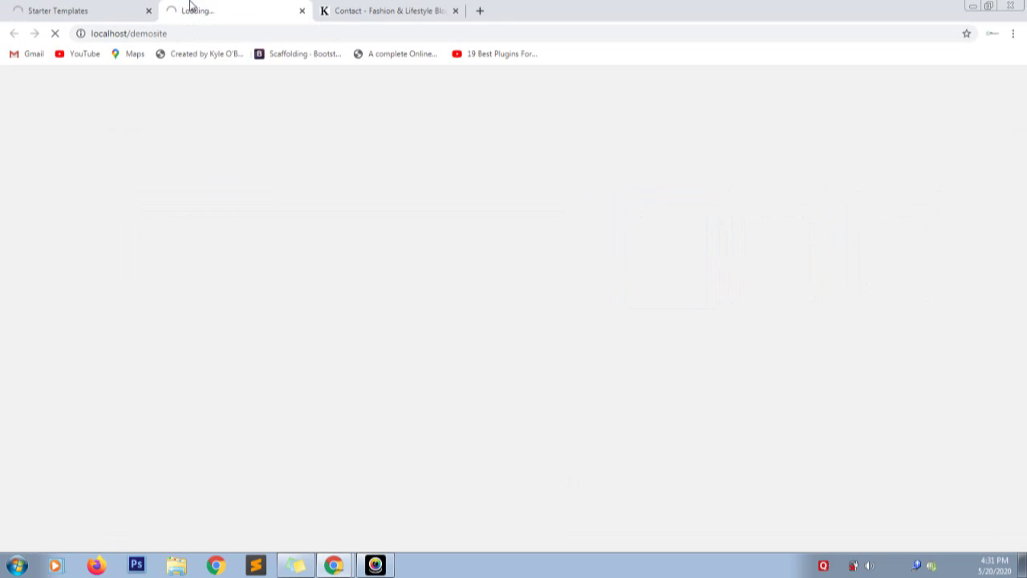
pyautogui.click(72, 10)
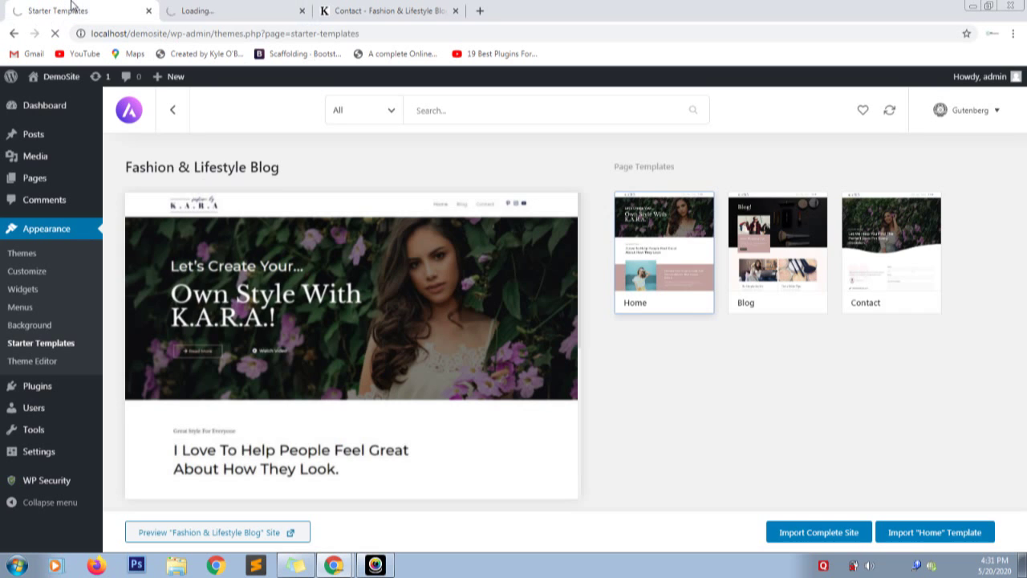
pyautogui.click(220, 16)
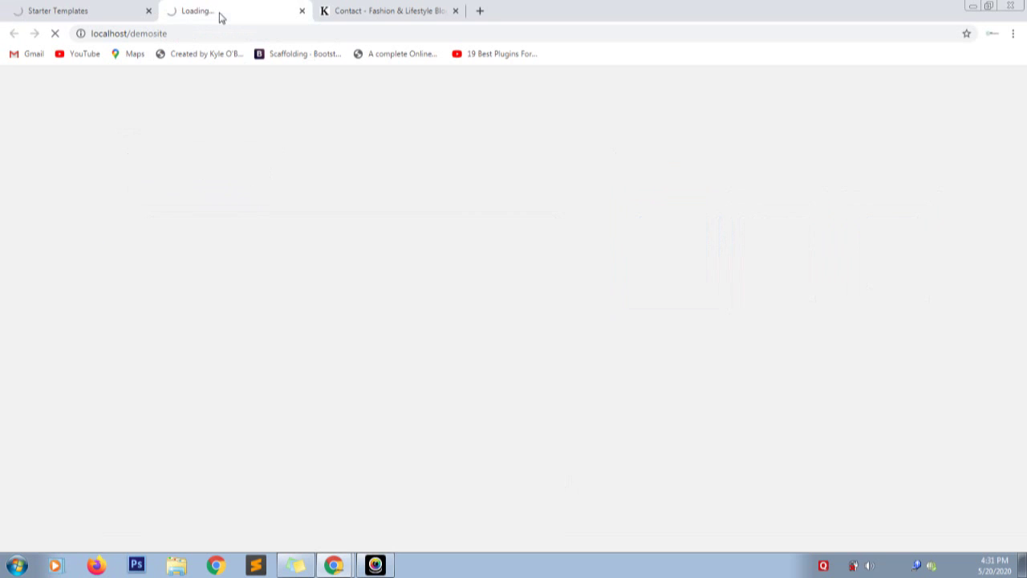
pyautogui.click(90, 6)
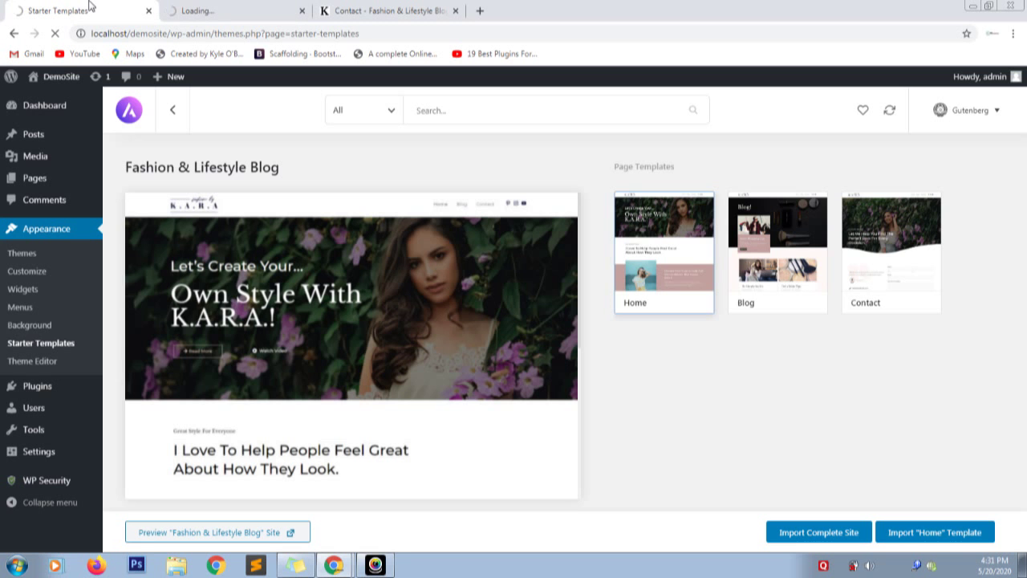
pyautogui.click(185, 6)
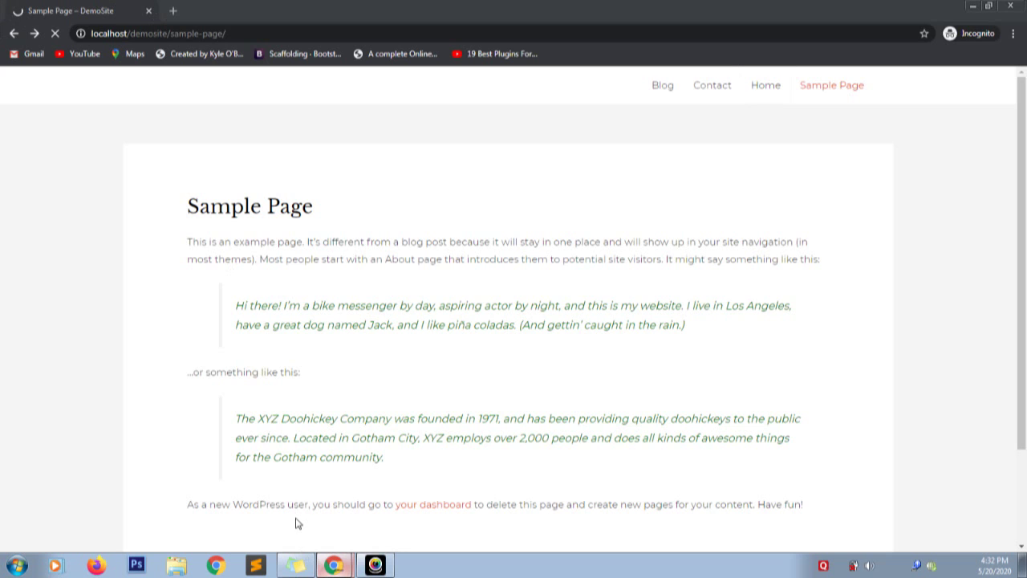
# - Look through the imported Home page in the localhost/demosite tab, from the hero to the personal style section and back
pyautogui.click(295, 522)
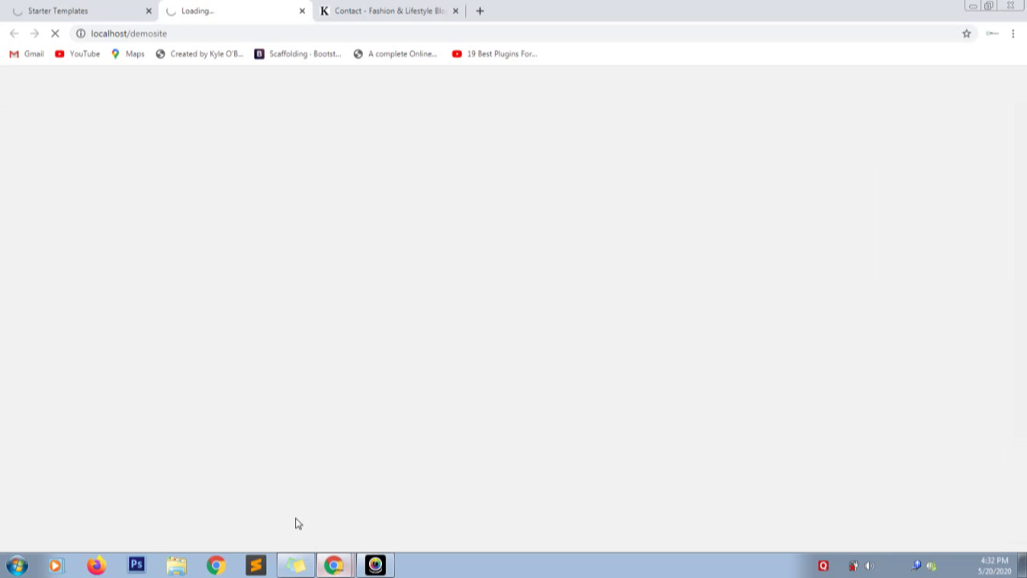
pyautogui.click(86, 8)
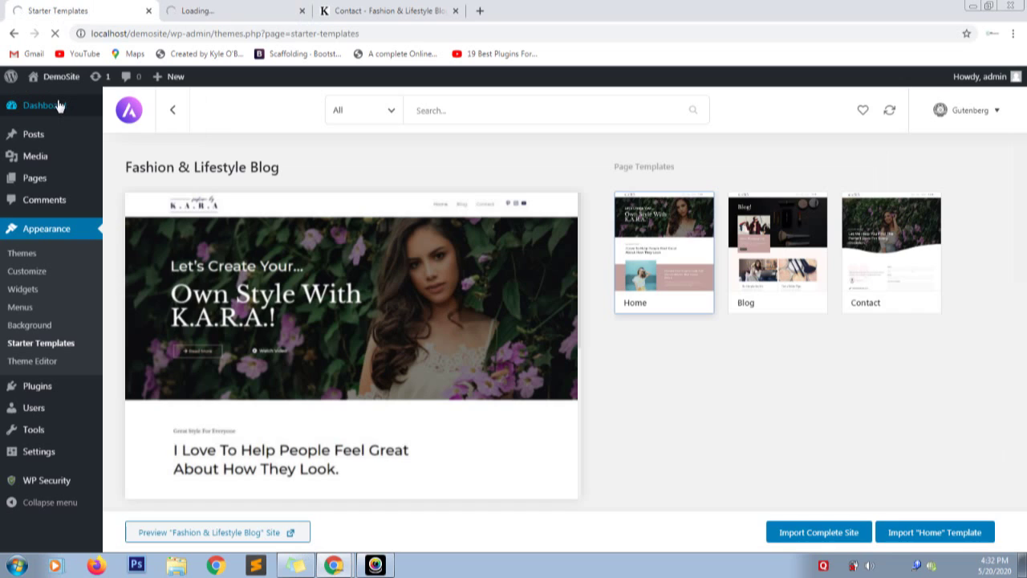
pyautogui.moveTo(57, 110)
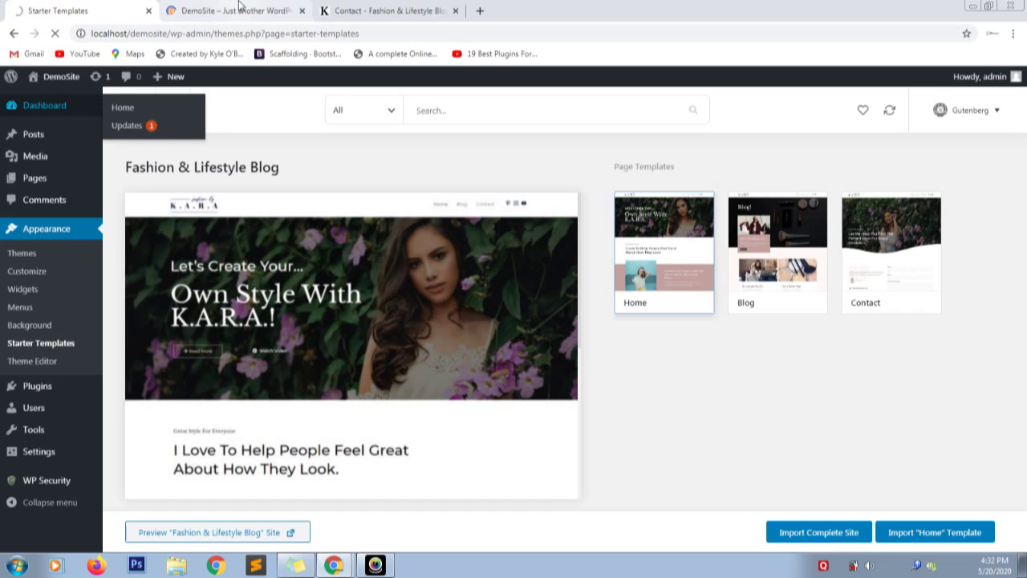
pyautogui.click(239, 5)
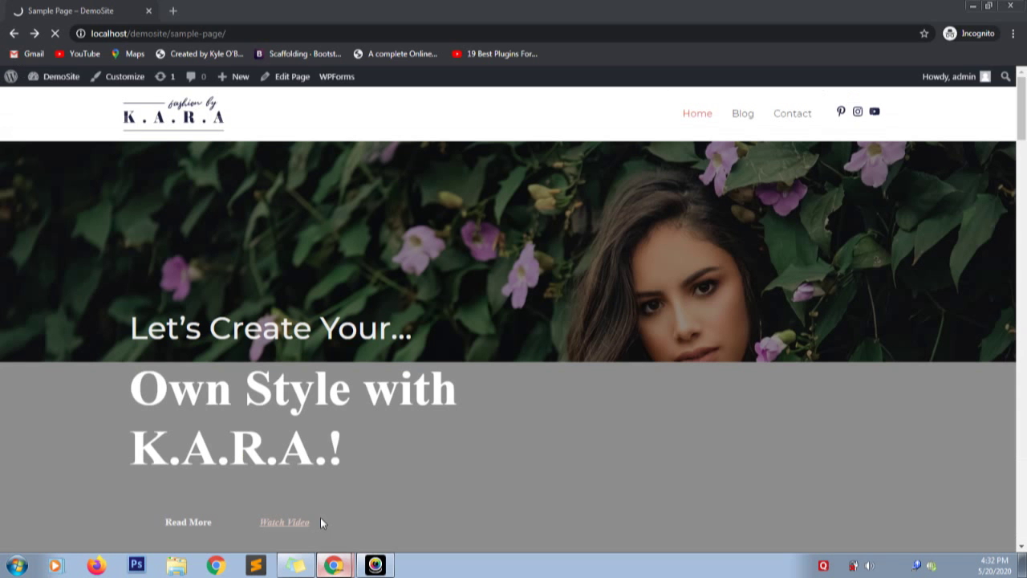
pyautogui.click(320, 518)
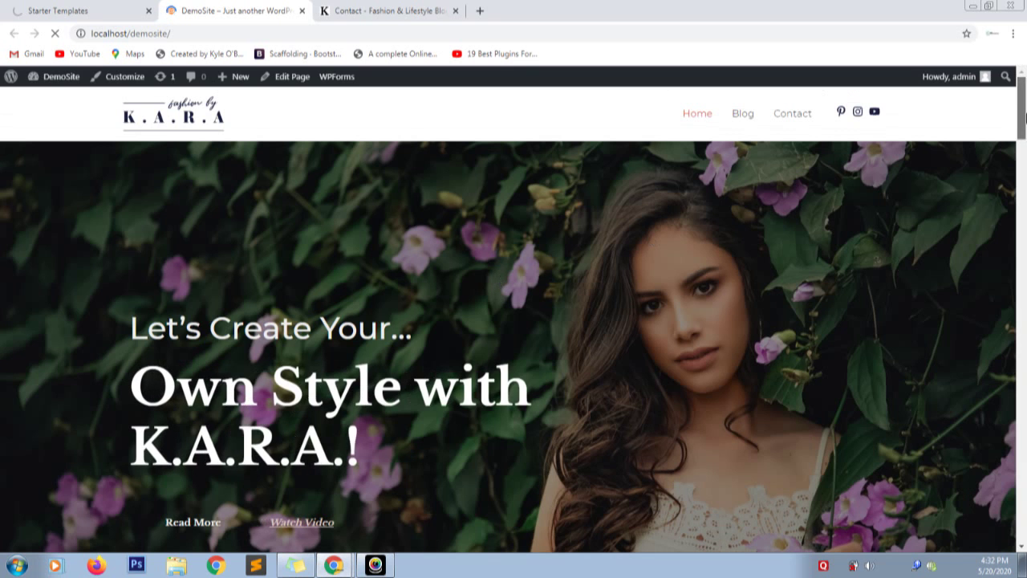
pyautogui.moveTo(1024, 118); pyautogui.dragTo(1025, 219)
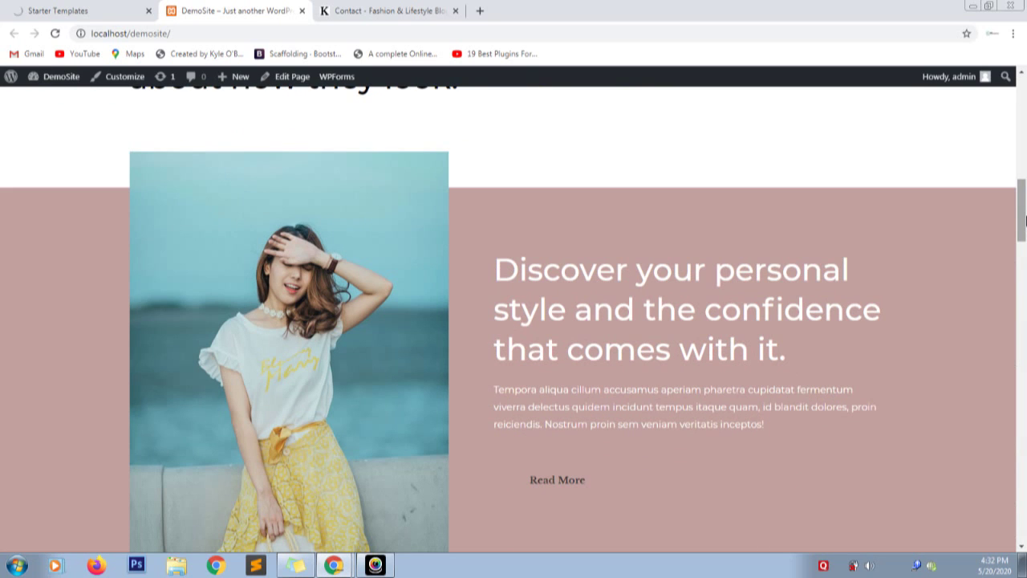
pyautogui.moveTo(1025, 219); pyautogui.dragTo(1023, 112)
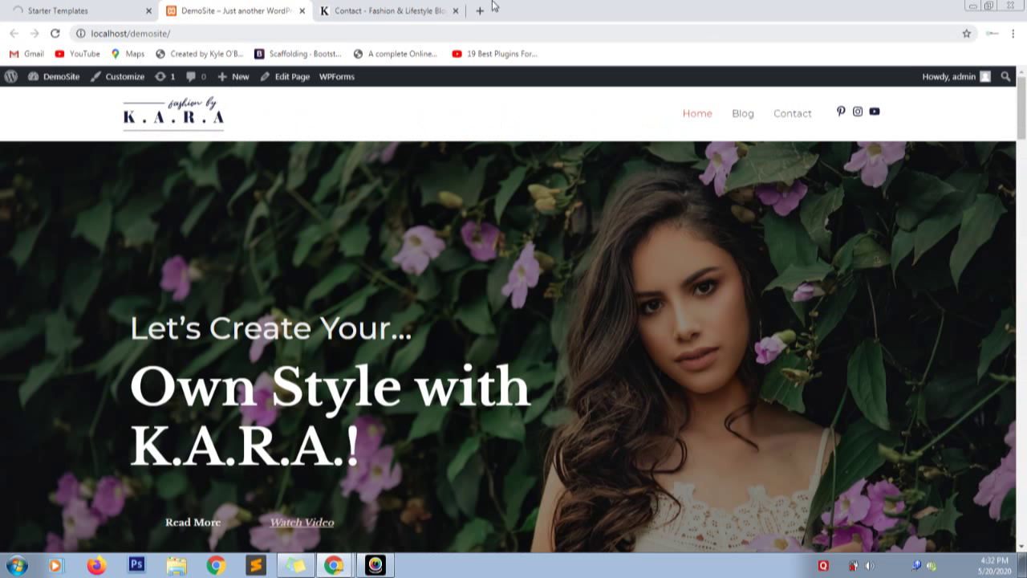
# - Stop the pending page load on the Starter Templates page, and request DemoSite's Themes page instead
pyautogui.click(102, 8)
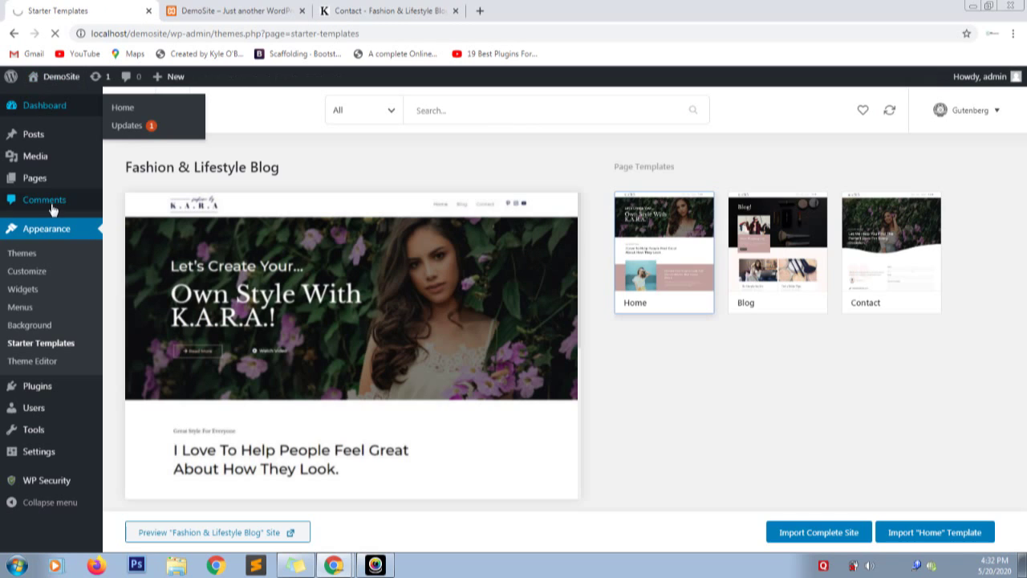
pyautogui.click(51, 38)
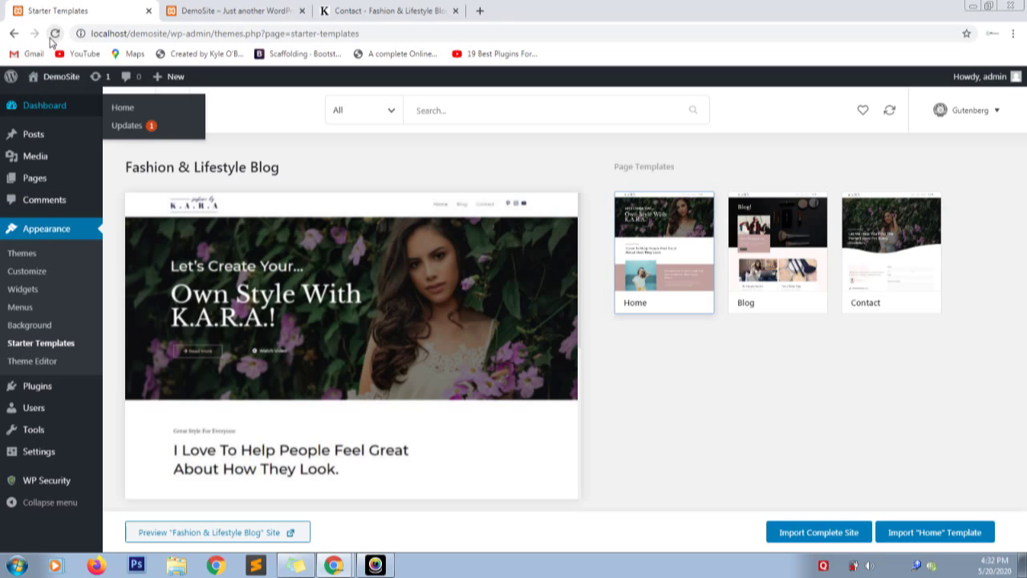
pyautogui.click(50, 38)
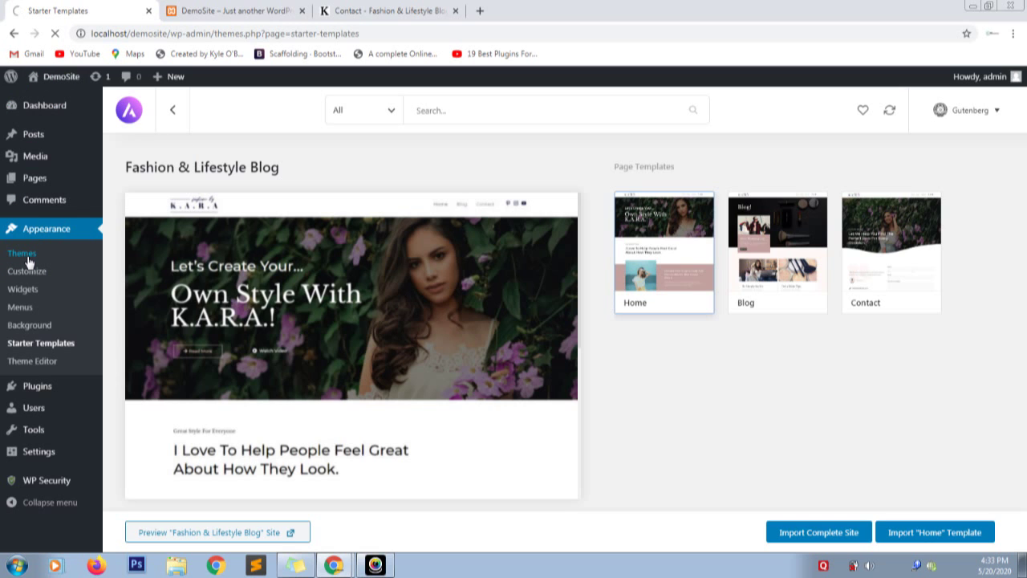
# - Start customizing the imported Home page from the DemoSite front end
pyautogui.click(233, 11)
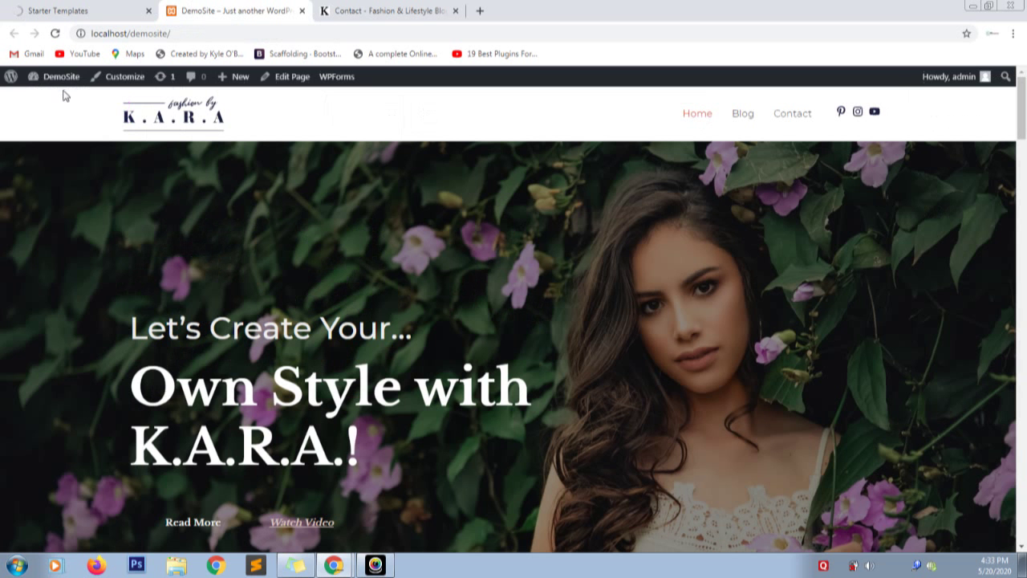
pyautogui.click(114, 80)
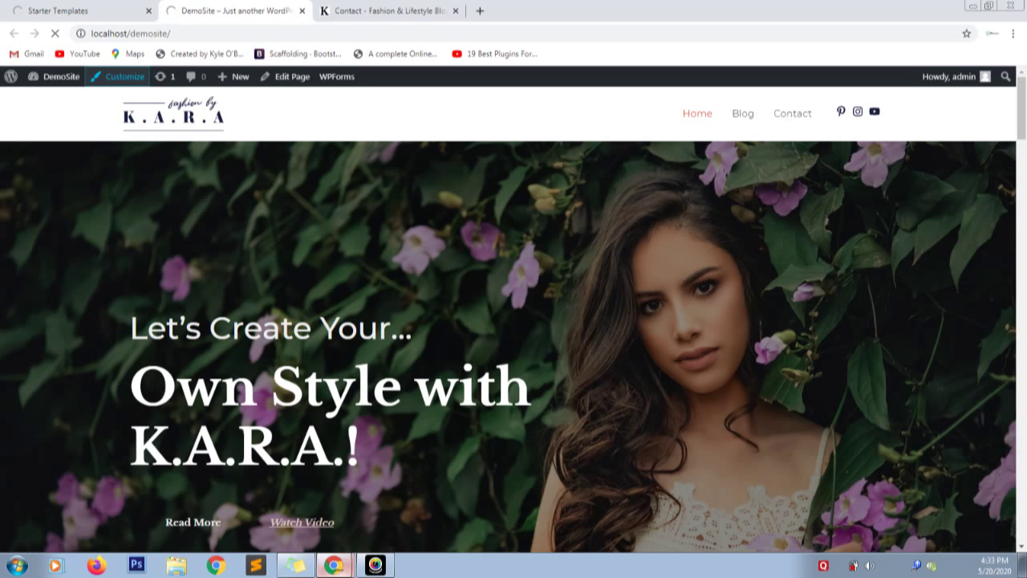
pyautogui.click(350, 561)
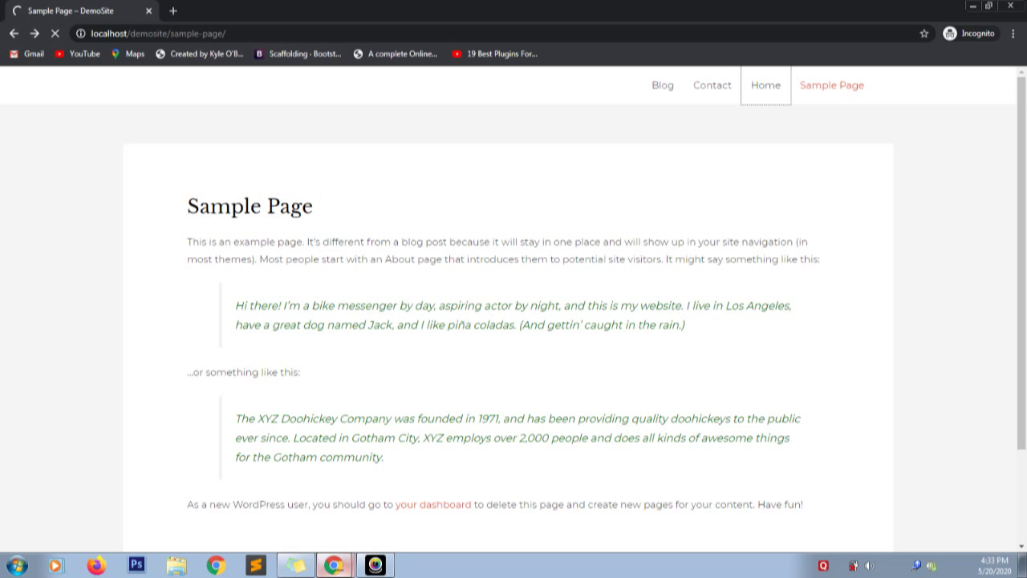
pyautogui.click(334, 562)
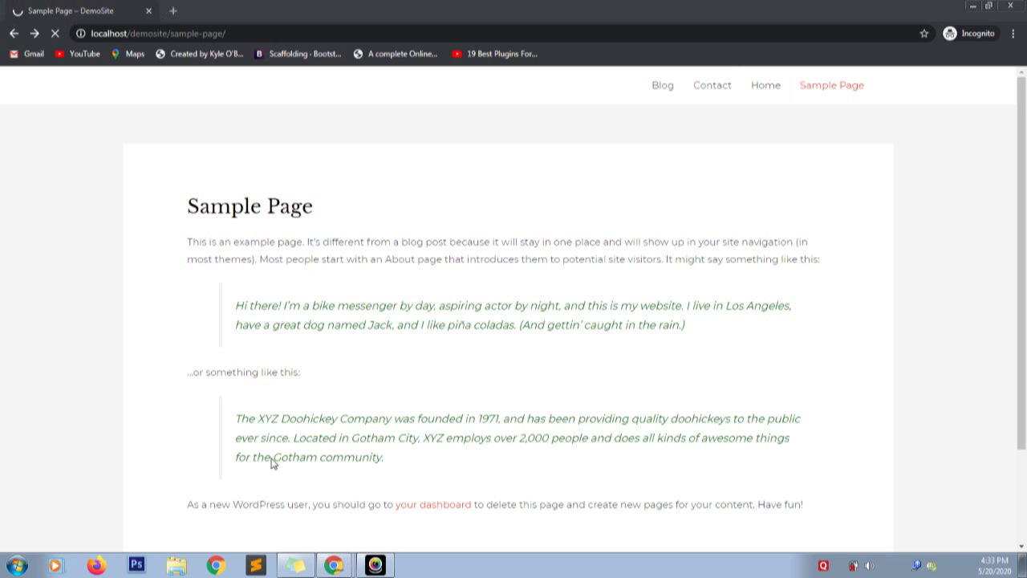
pyautogui.hotkey('alt', 'Tab')
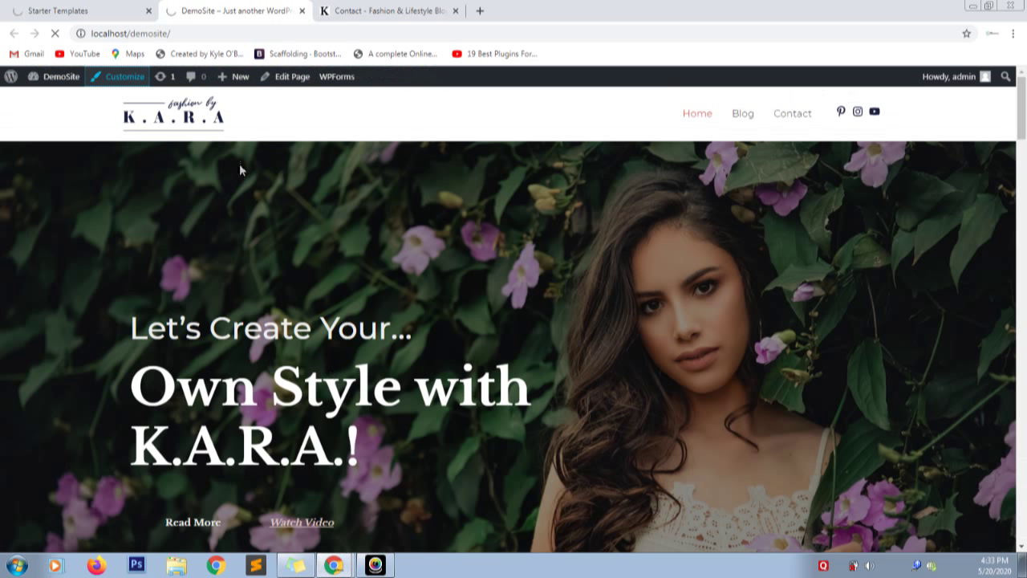
pyautogui.click(148, 8)
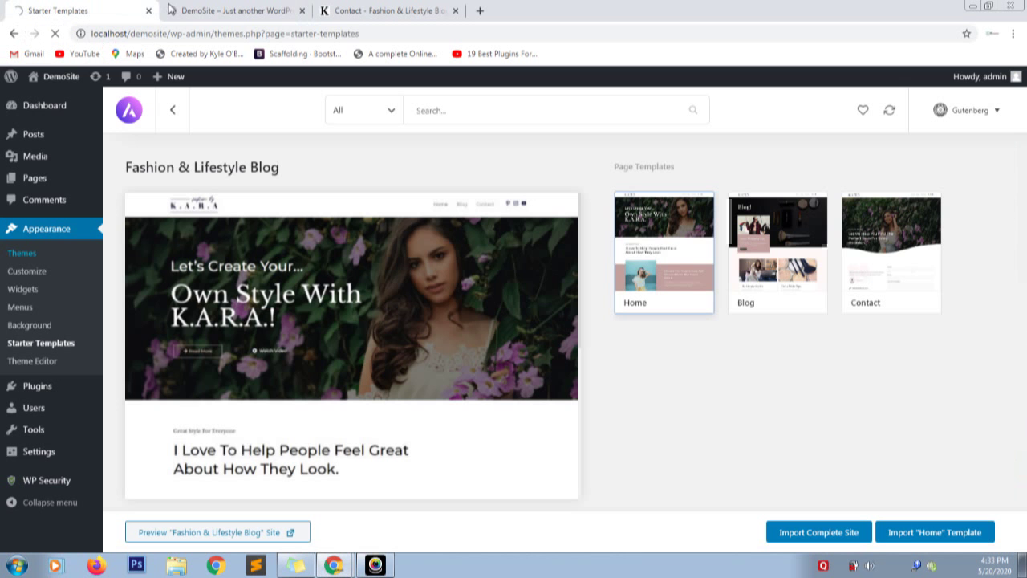
pyautogui.click(196, 10)
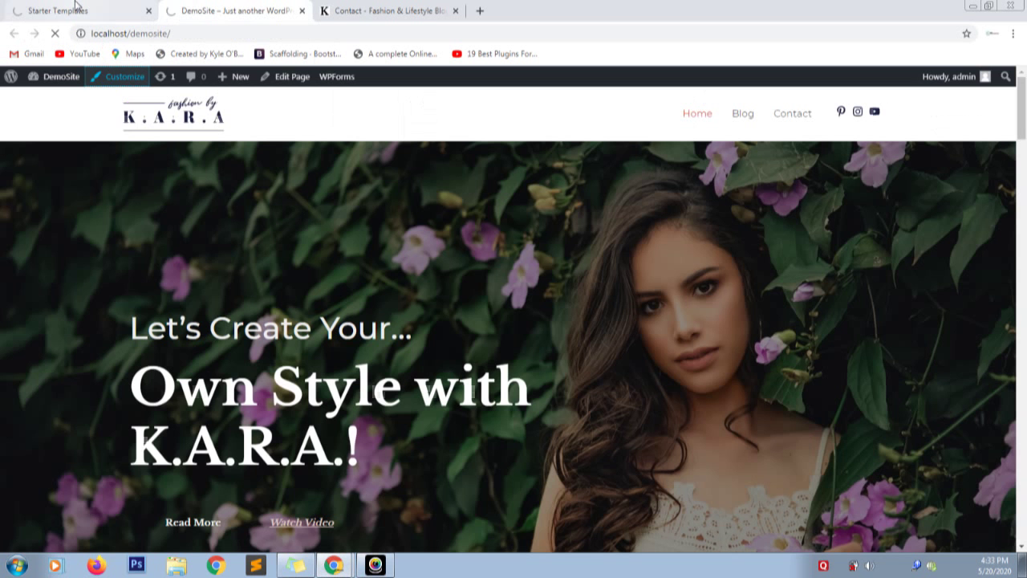
pyautogui.click(76, 8)
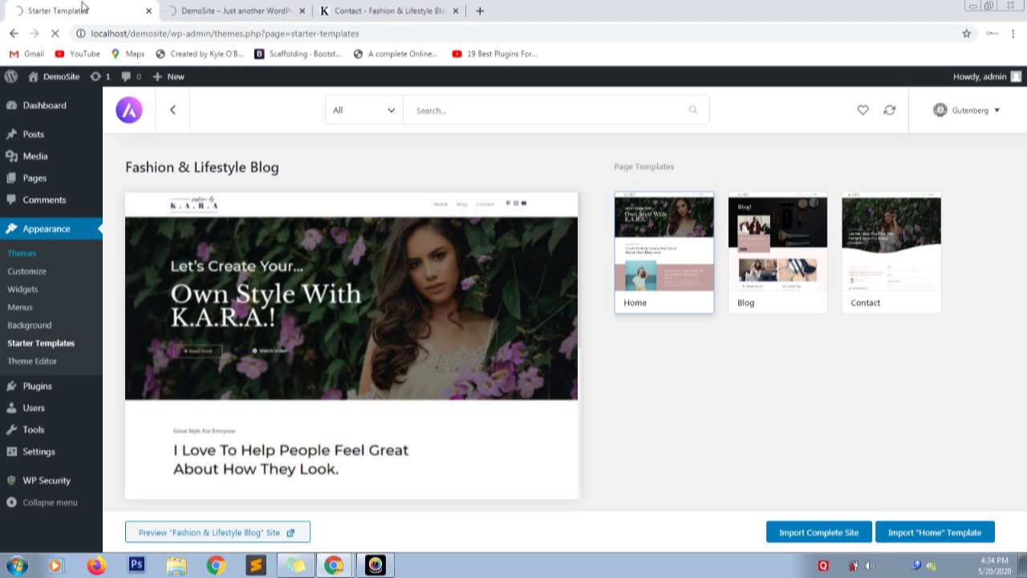
pyautogui.click(187, 8)
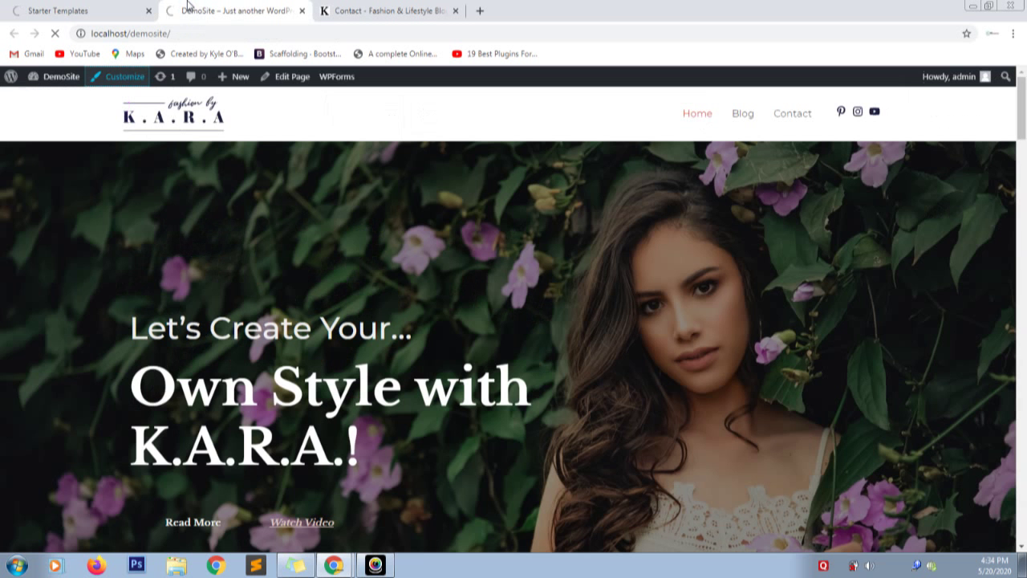